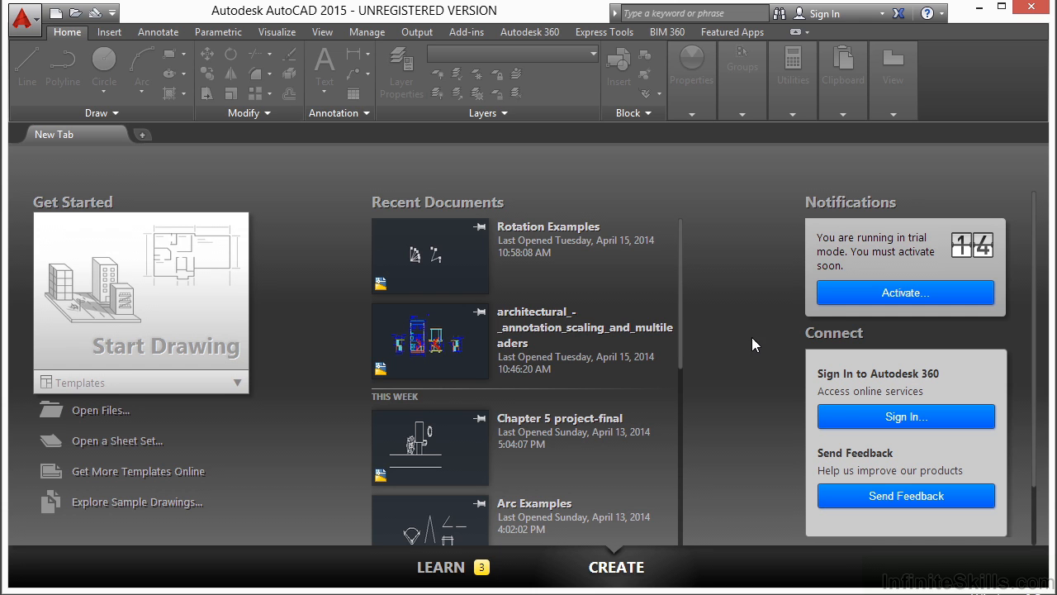
Open the drawing file scale examples.dwg from the 06 folder
click(109, 411)
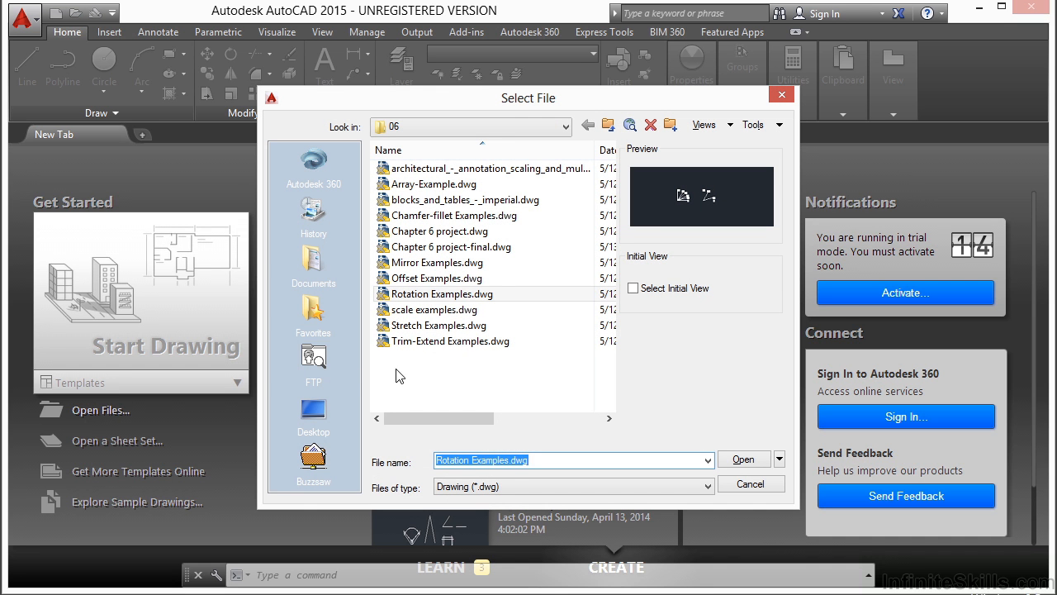
click(468, 314)
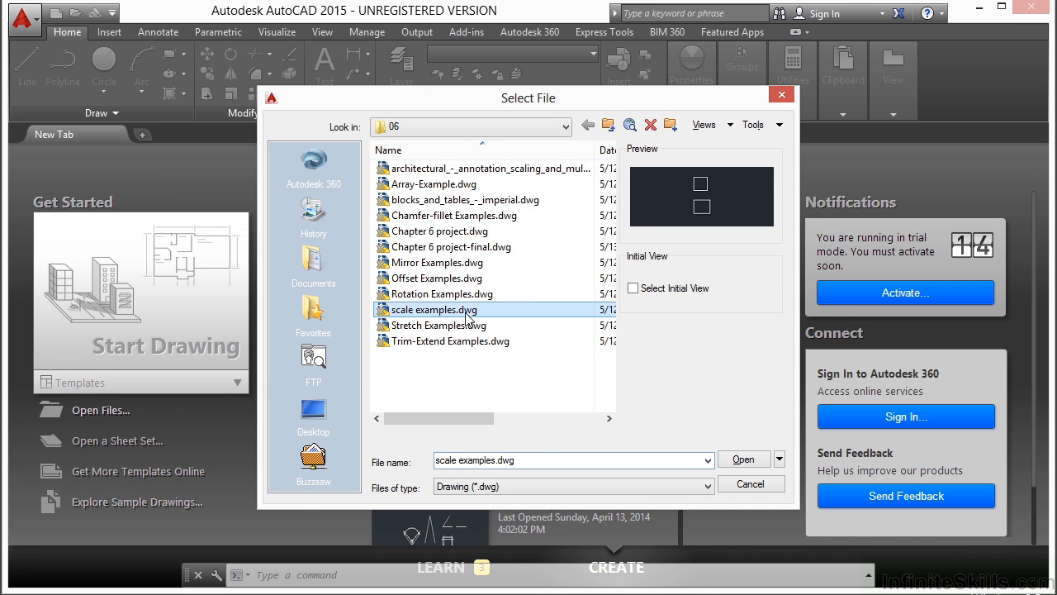
click(748, 458)
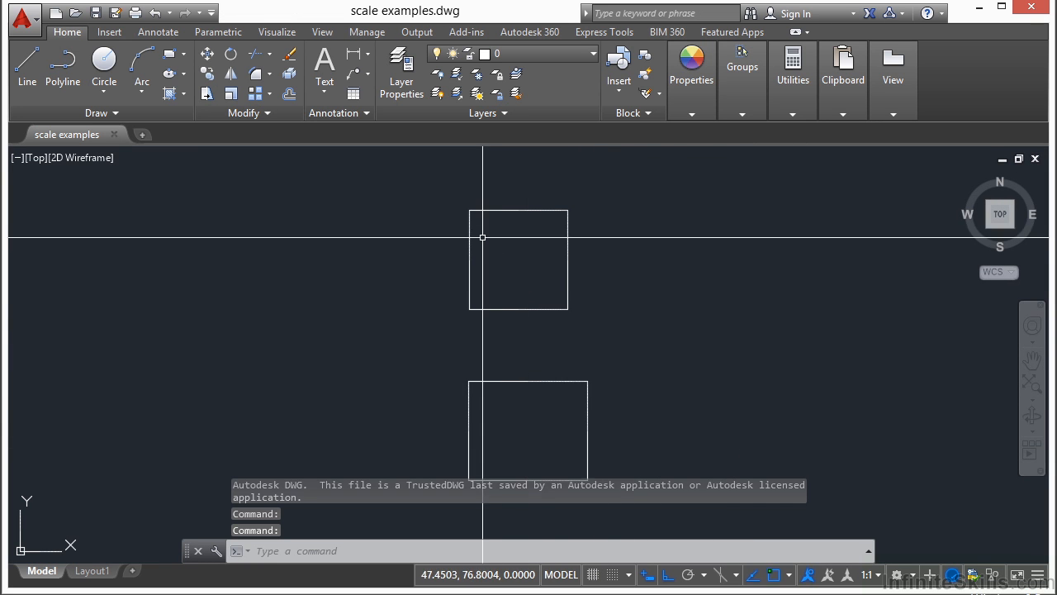
scroll(481, 236, down, 2)
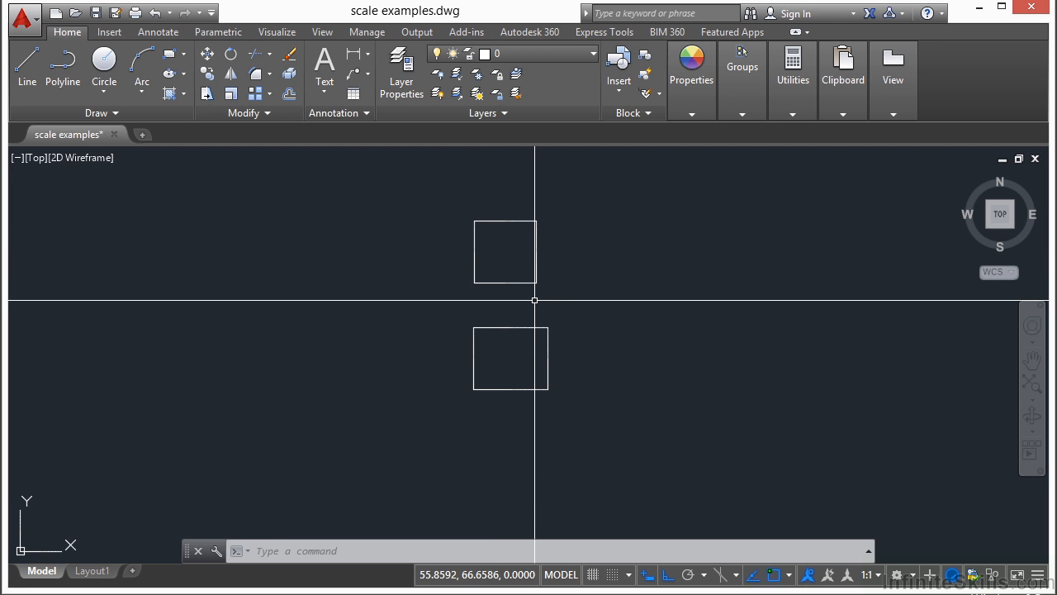
text(scale)
key(Escape)
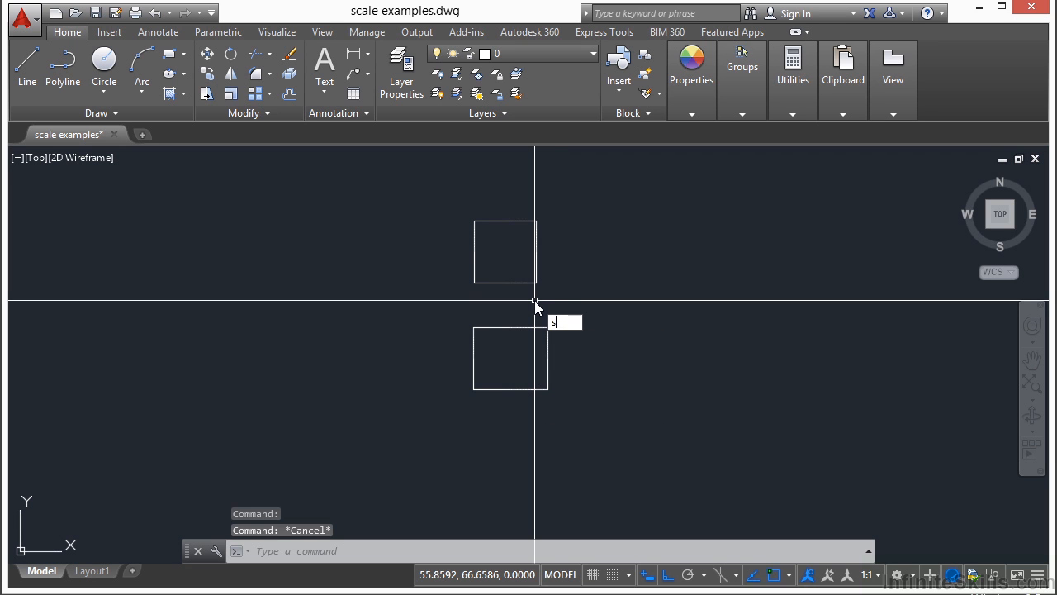
text(SC)
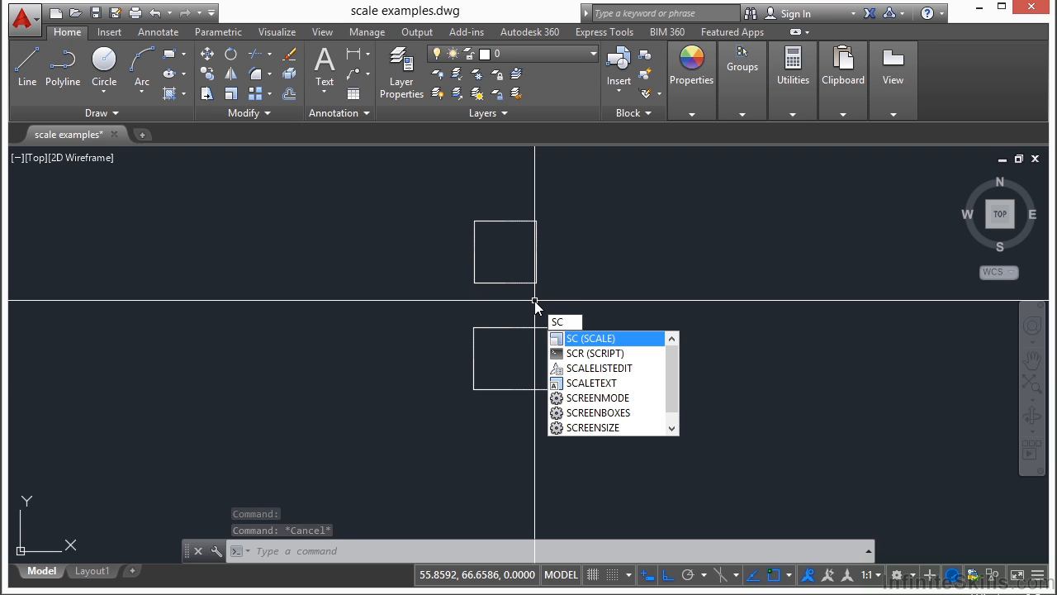
key(Escape)
text(s)
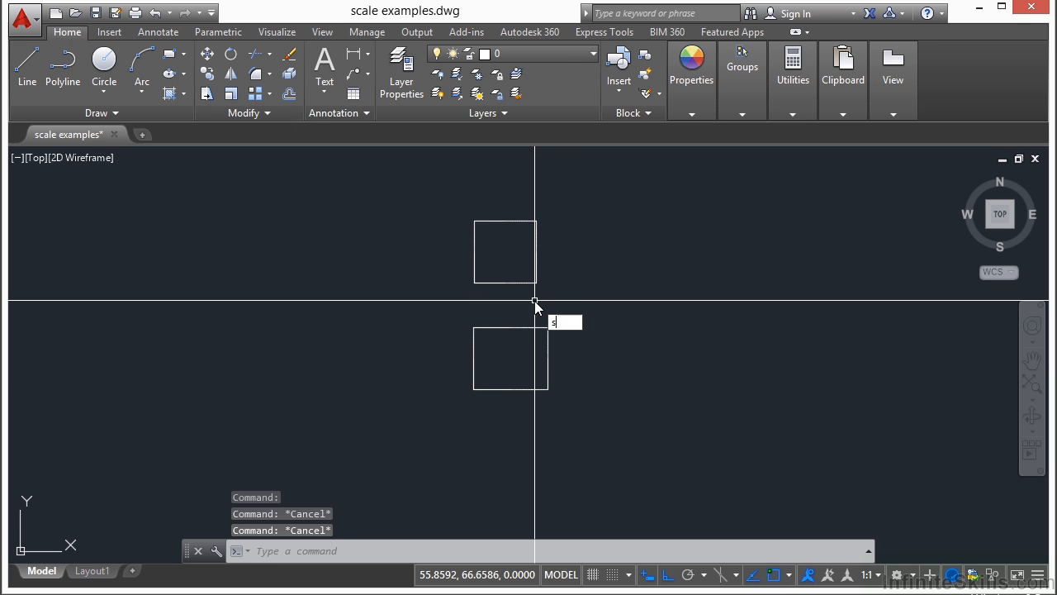
key(Escape)
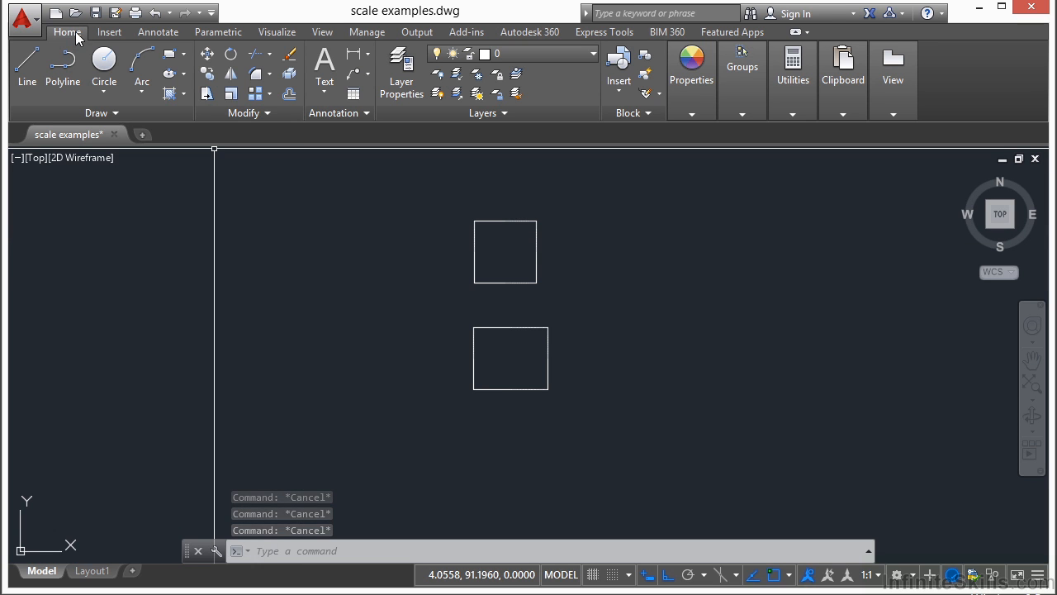
Scale the lower rectangle by a factor of 2 from its lower-left corner, and undo that scaling
click(233, 97)
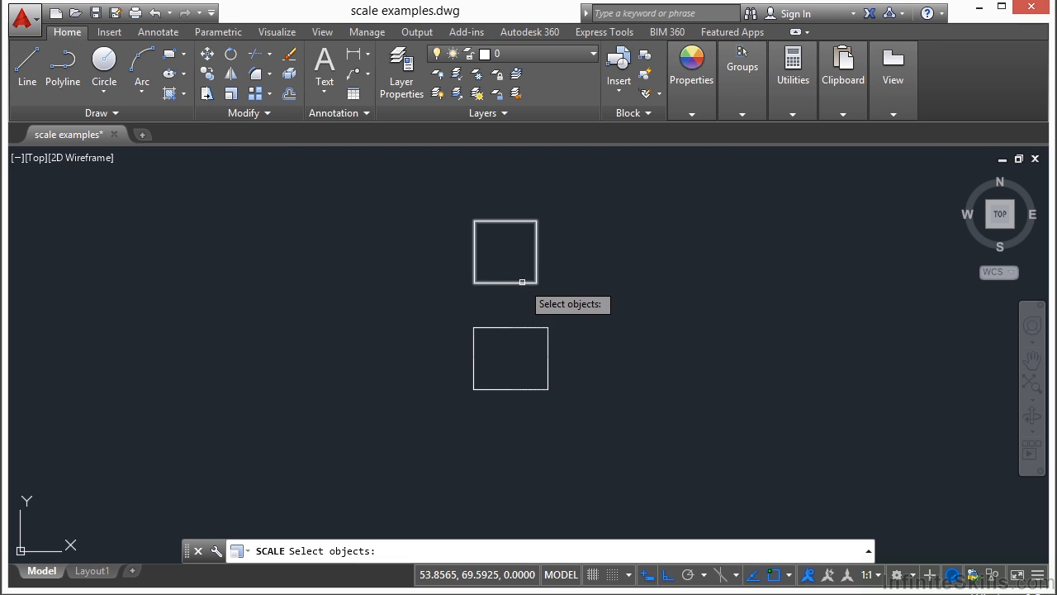
click(571, 306)
click(504, 400)
click(518, 389)
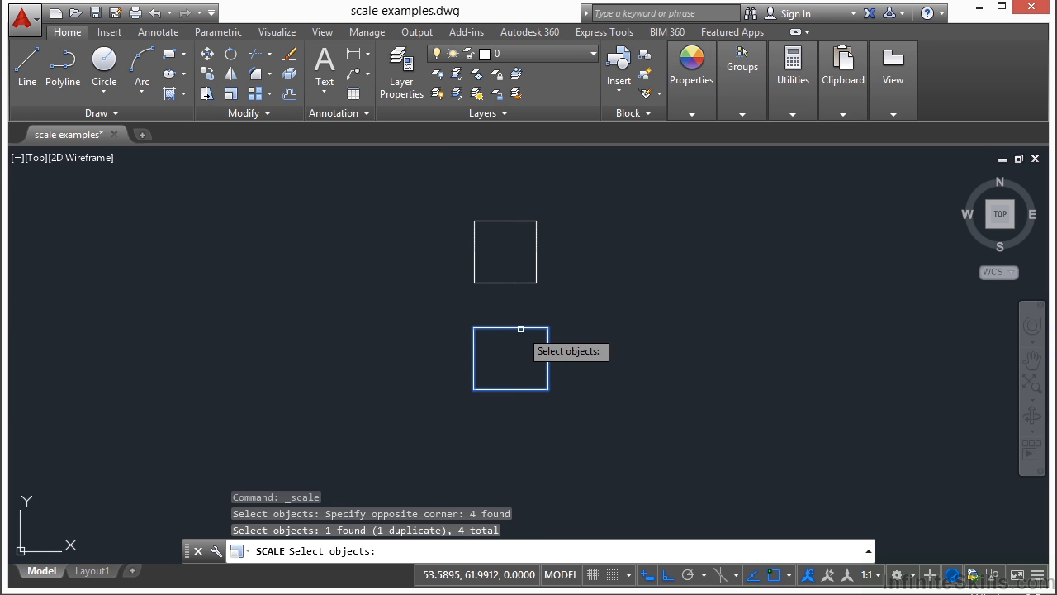
click(519, 328)
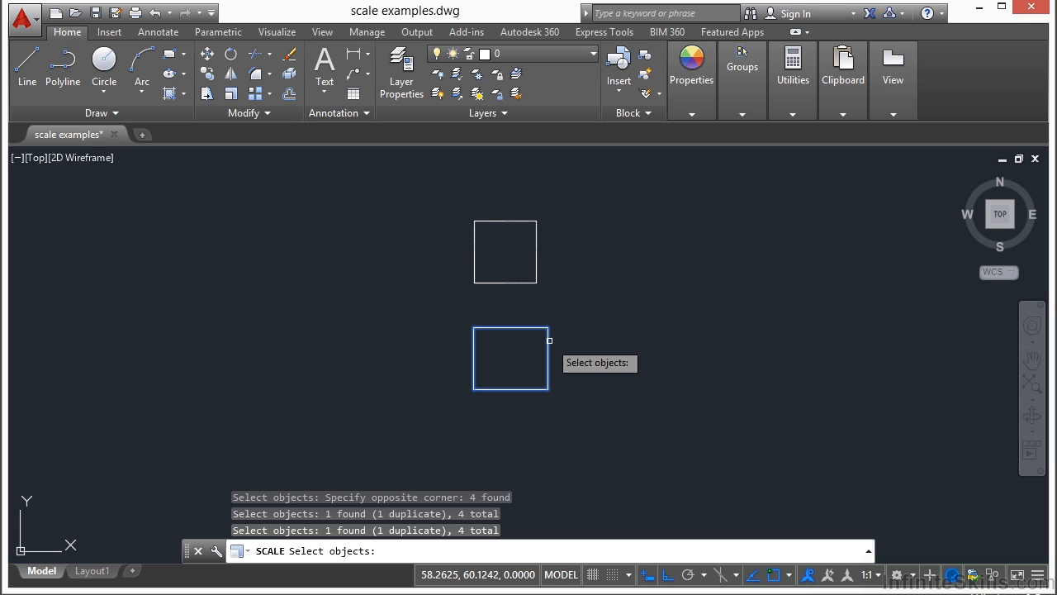
key(Return)
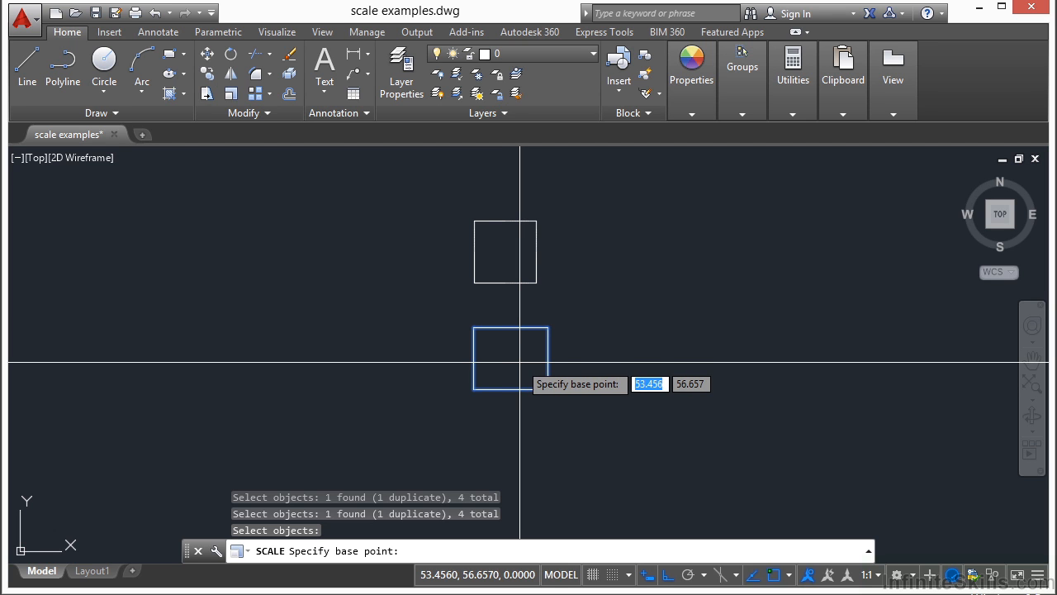
click(473, 389)
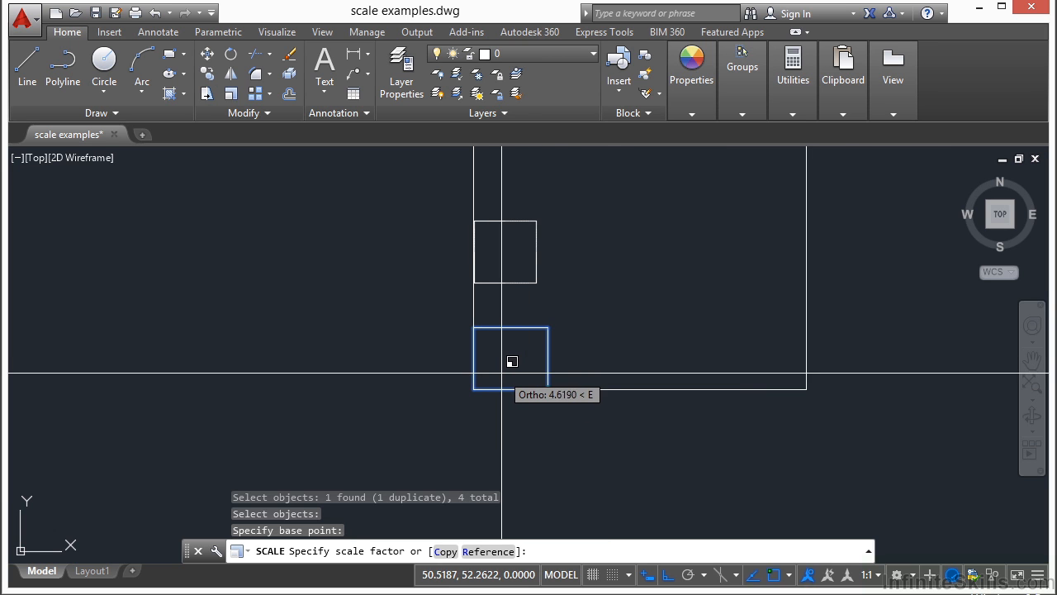
scroll(525, 357, down, 2)
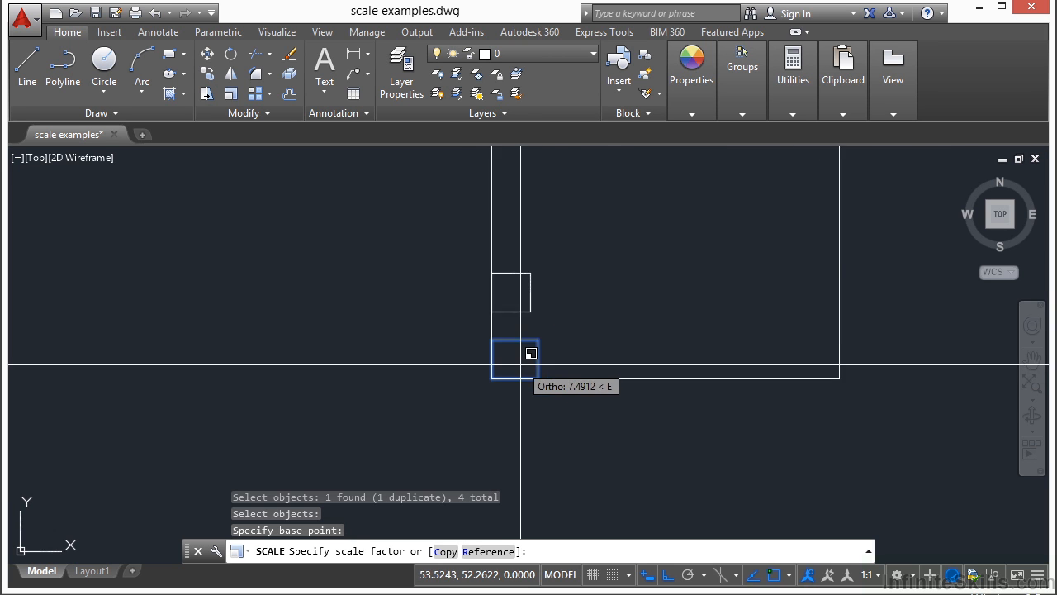
scroll(531, 351, down, 2)
middle_drag(547, 343, 445, 417)
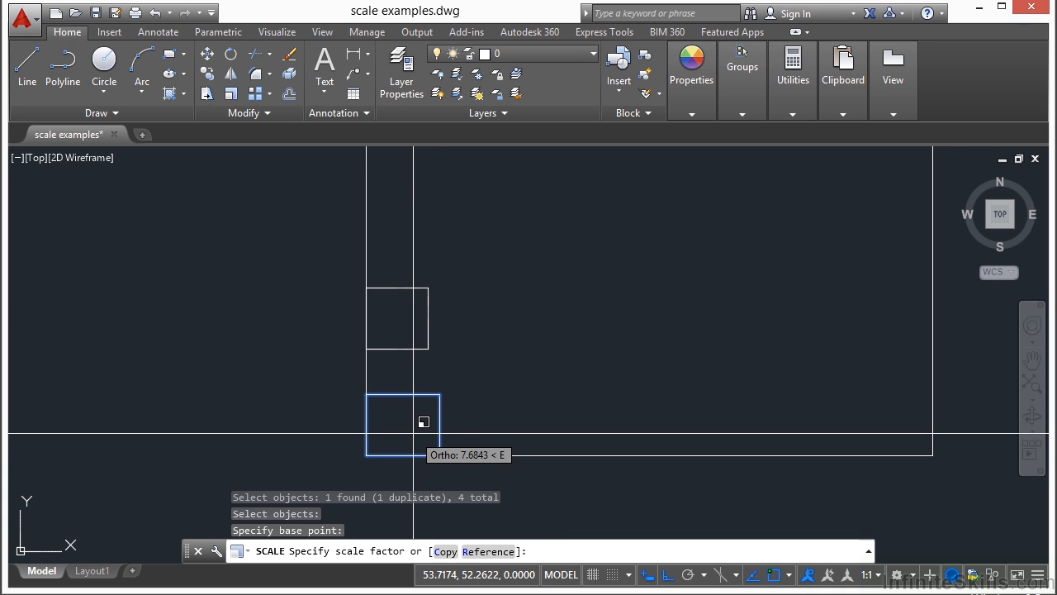
text(2)
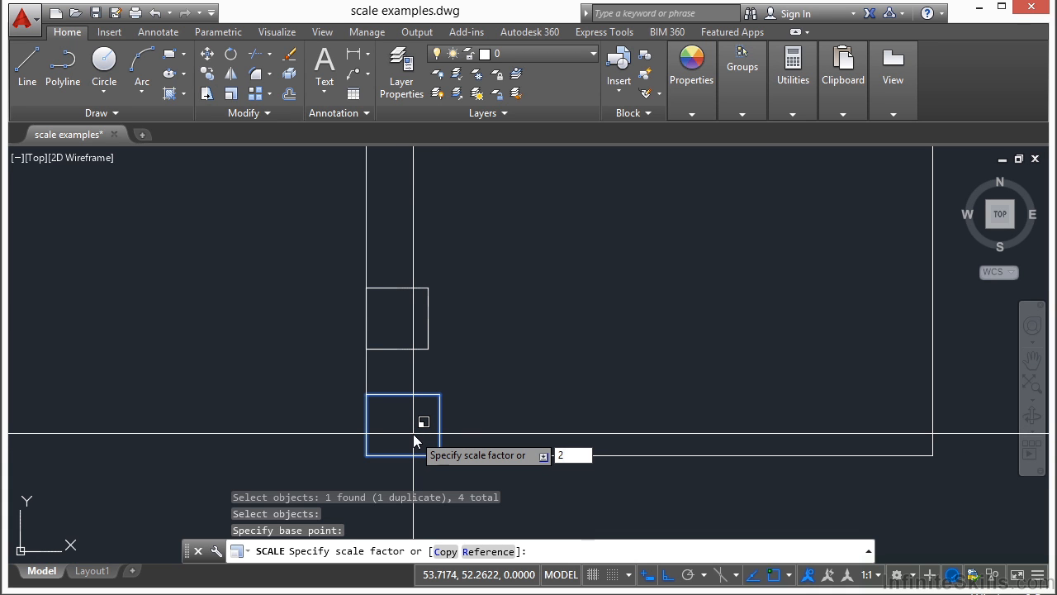
key(Return)
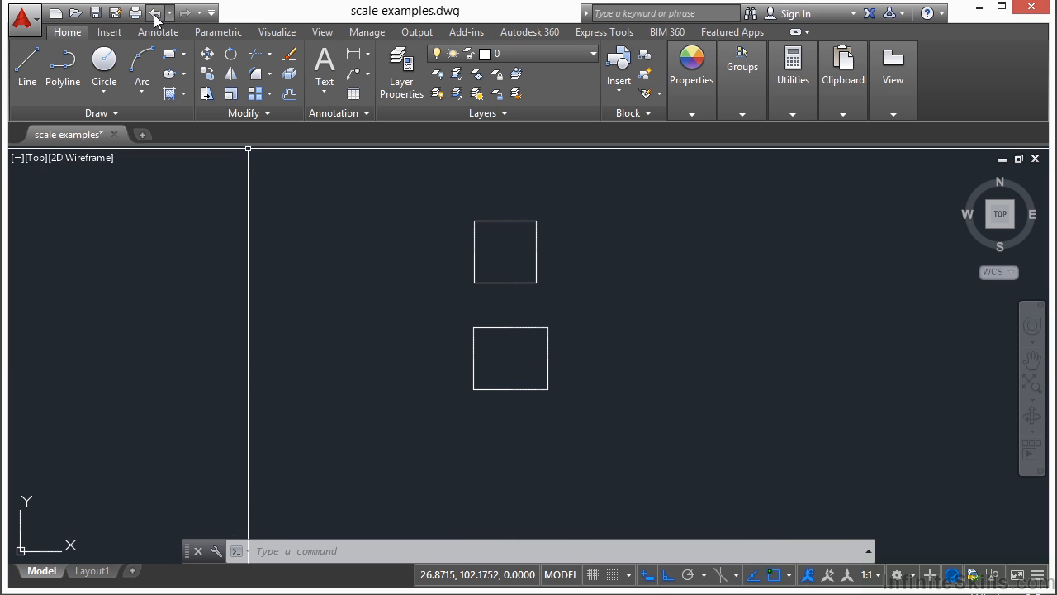
click(154, 12)
Scale all four lines of the lower rectangle by a factor of .5, using its lower-left corner as base point
middle_drag(576, 292, 550, 309)
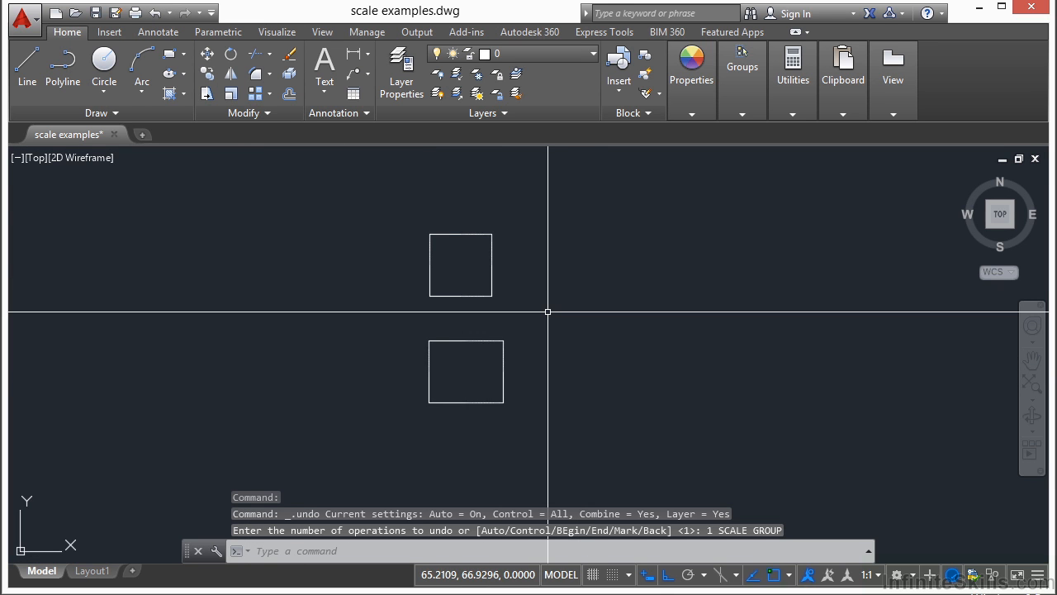
text(sc)
key(Return)
click(530, 328)
click(388, 426)
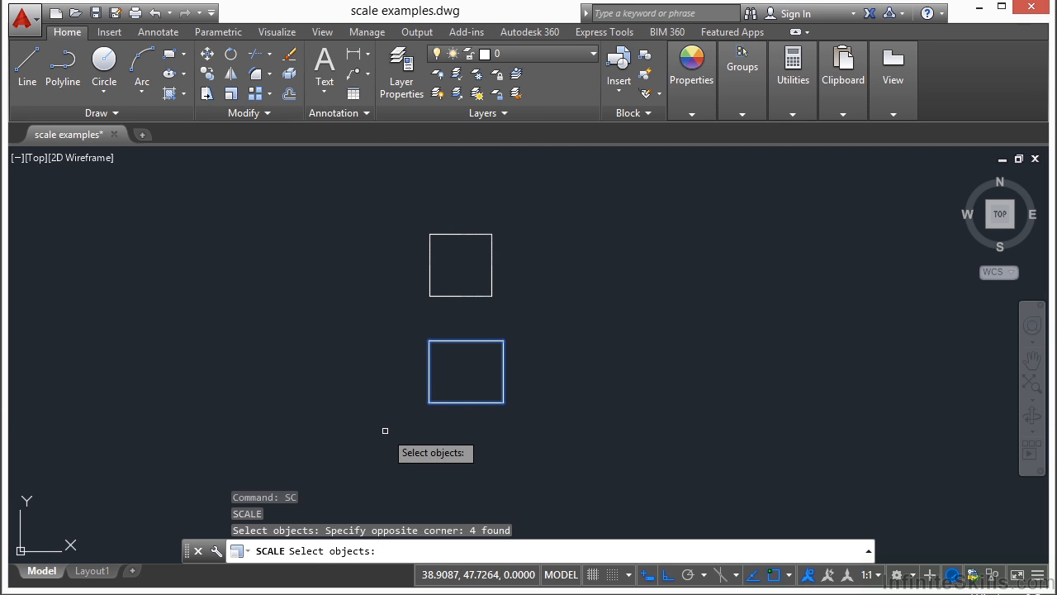
key(Return)
click(424, 406)
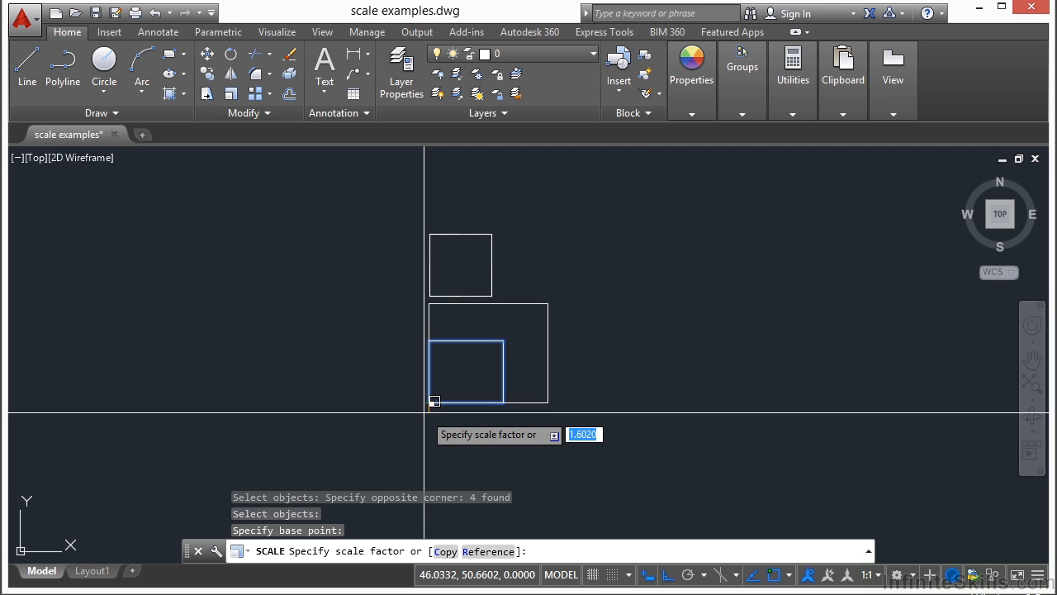
text(.5)
key(Return)
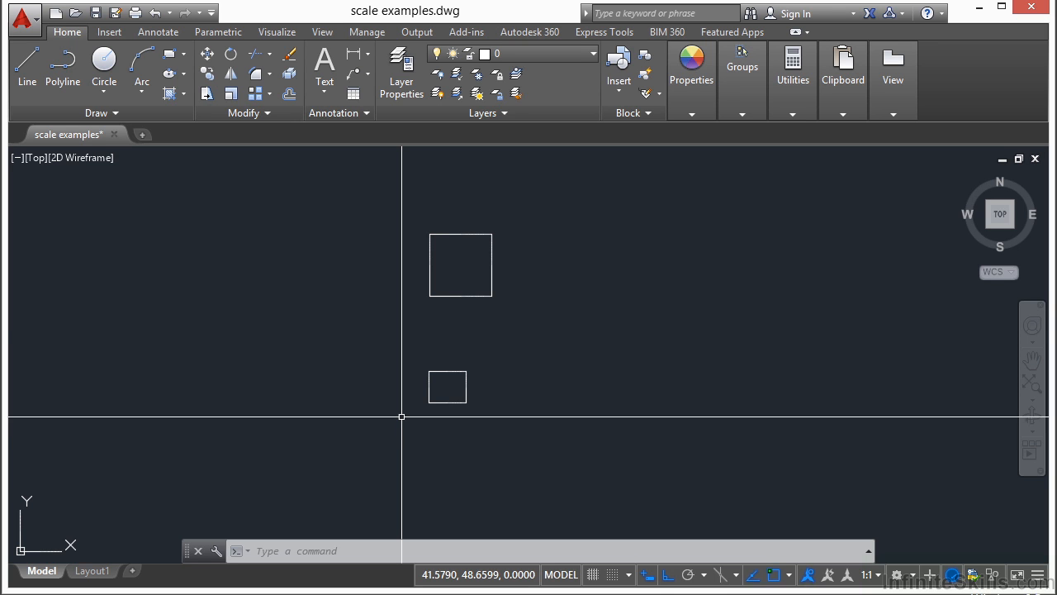
Create a scaled copy of the upper square with a factor of 2, using its lower-left corner as base point
middle_drag(459, 274, 429, 317)
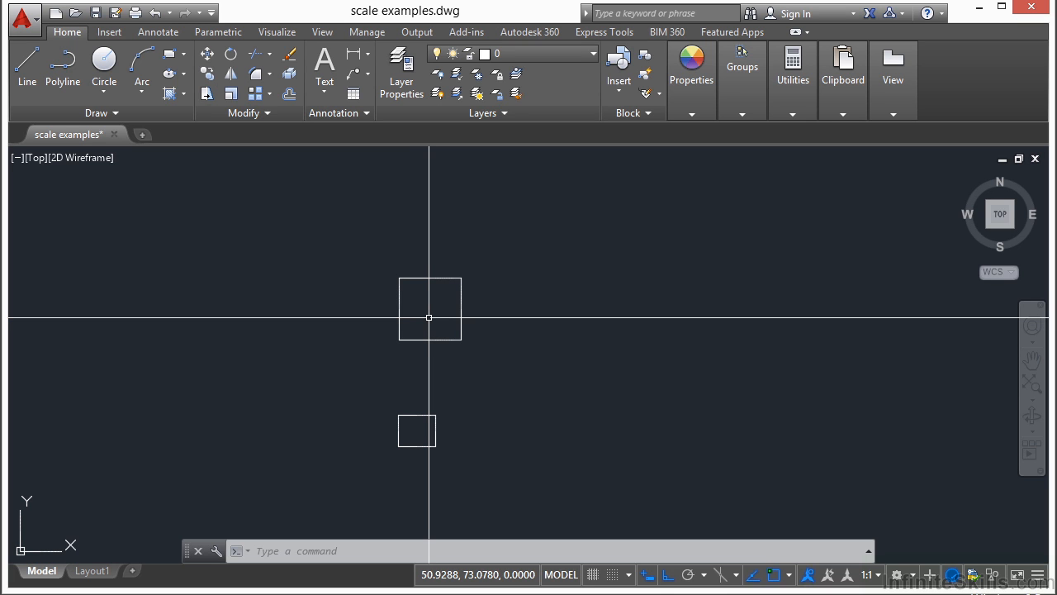
text(scale)
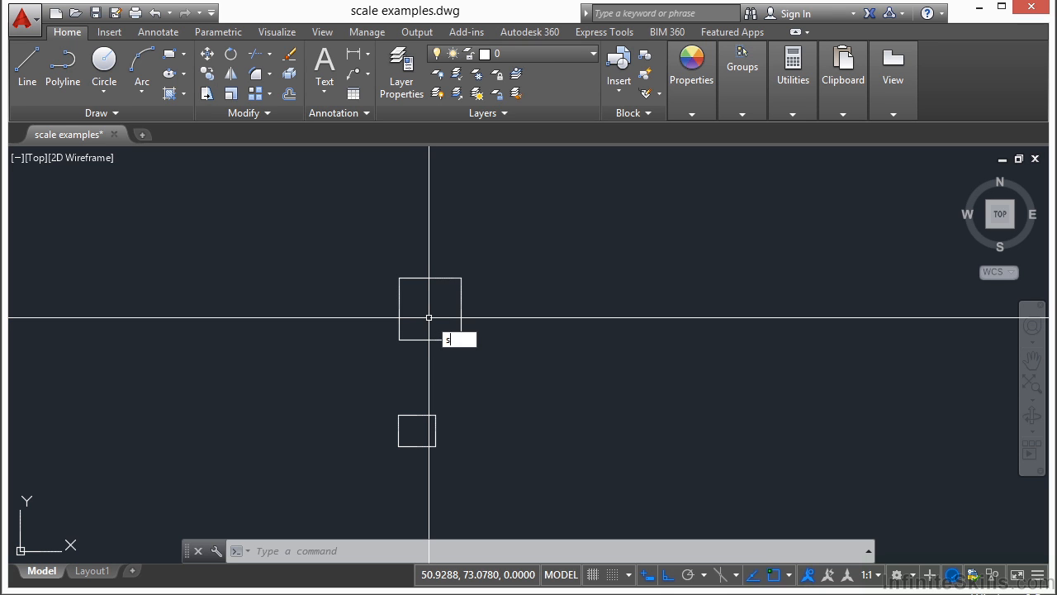
key(Return)
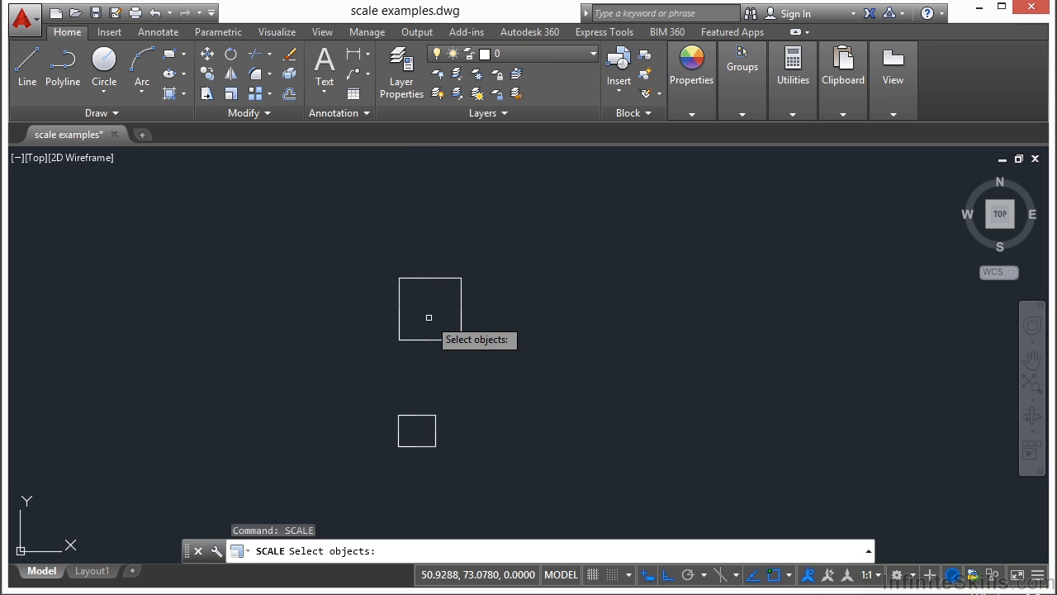
click(523, 244)
click(356, 367)
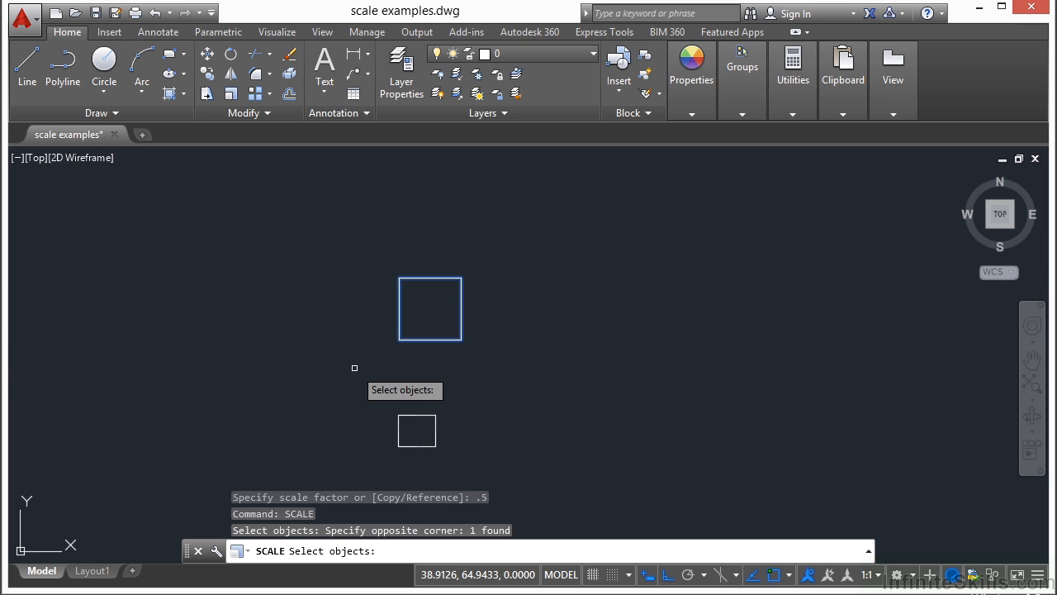
key(Return)
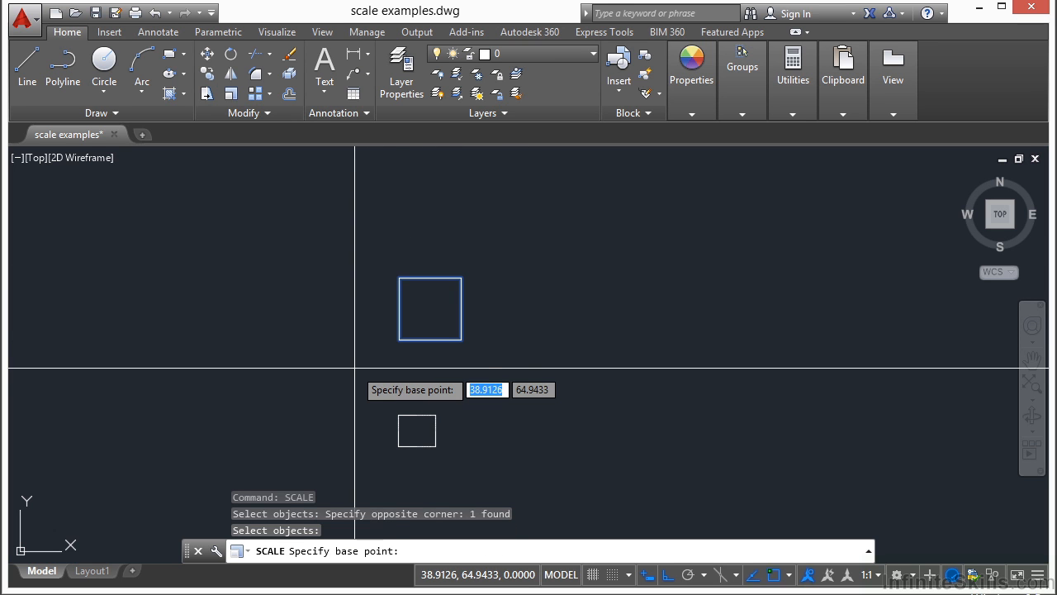
click(399, 339)
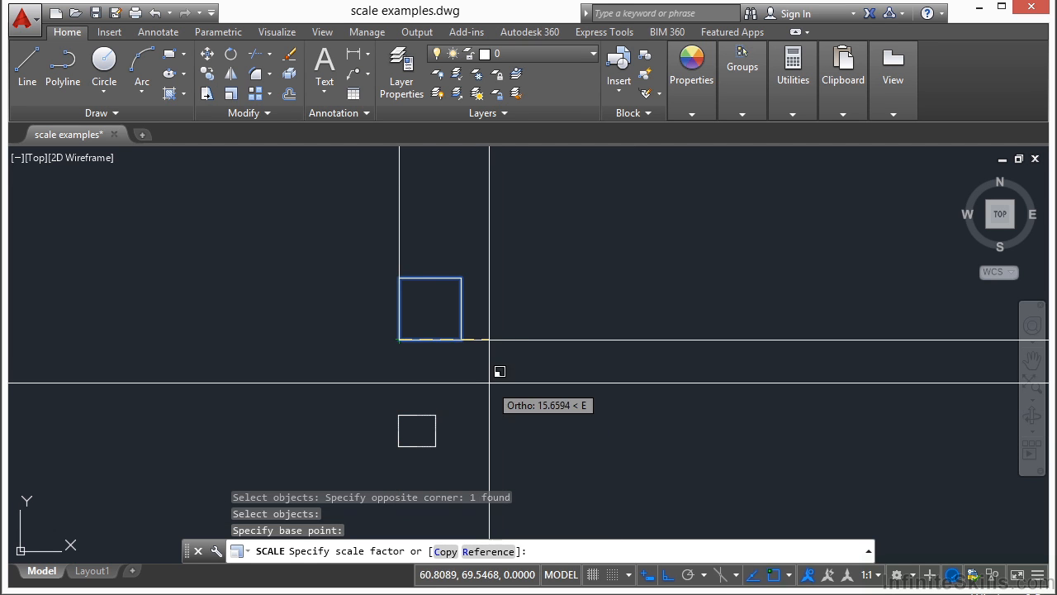
text(c)
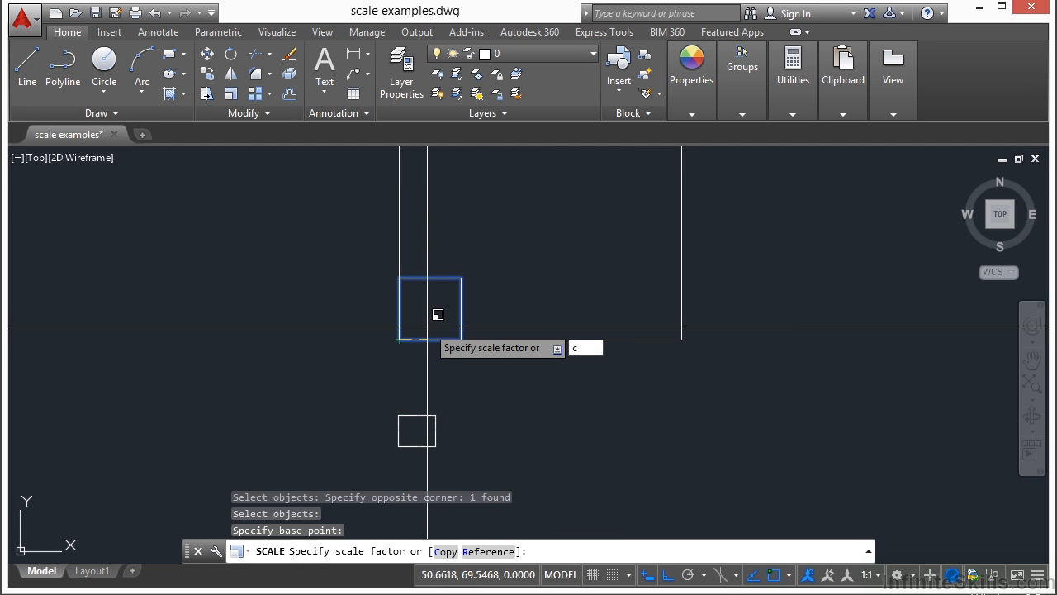
key(Return)
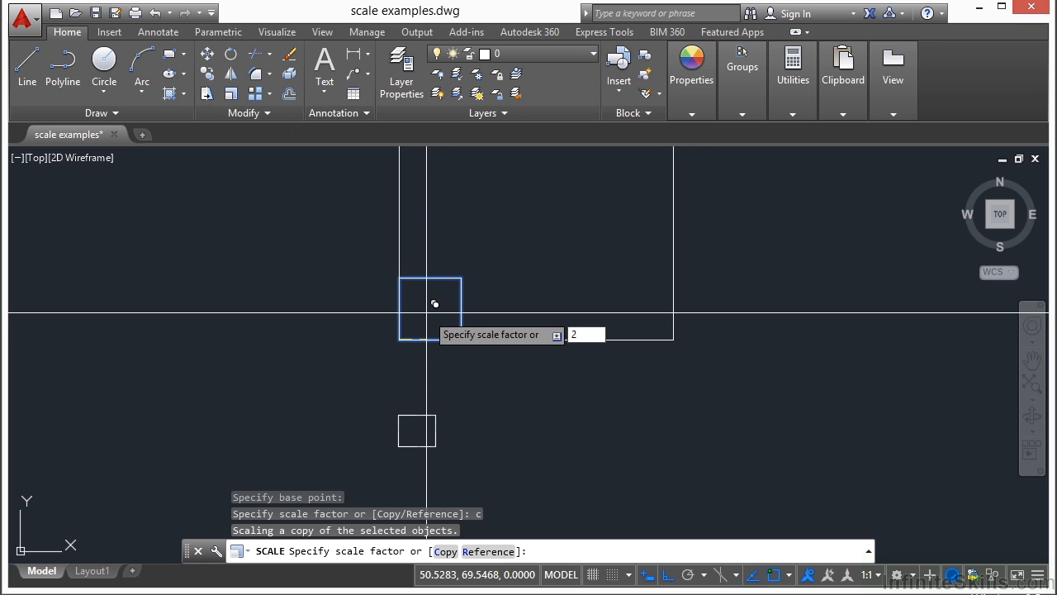
key(Return)
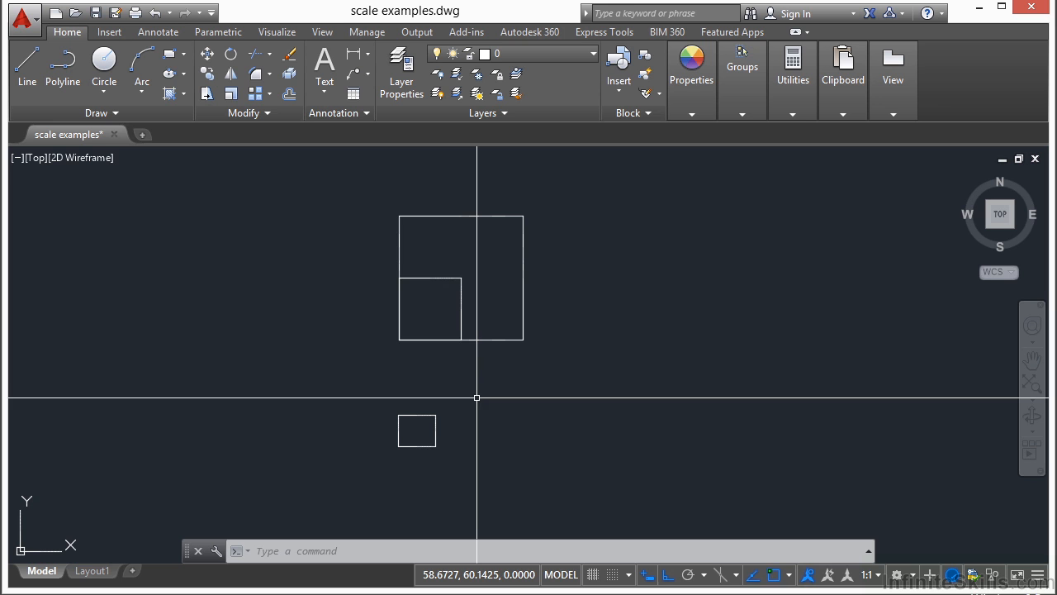
scroll(425, 380, up, 4)
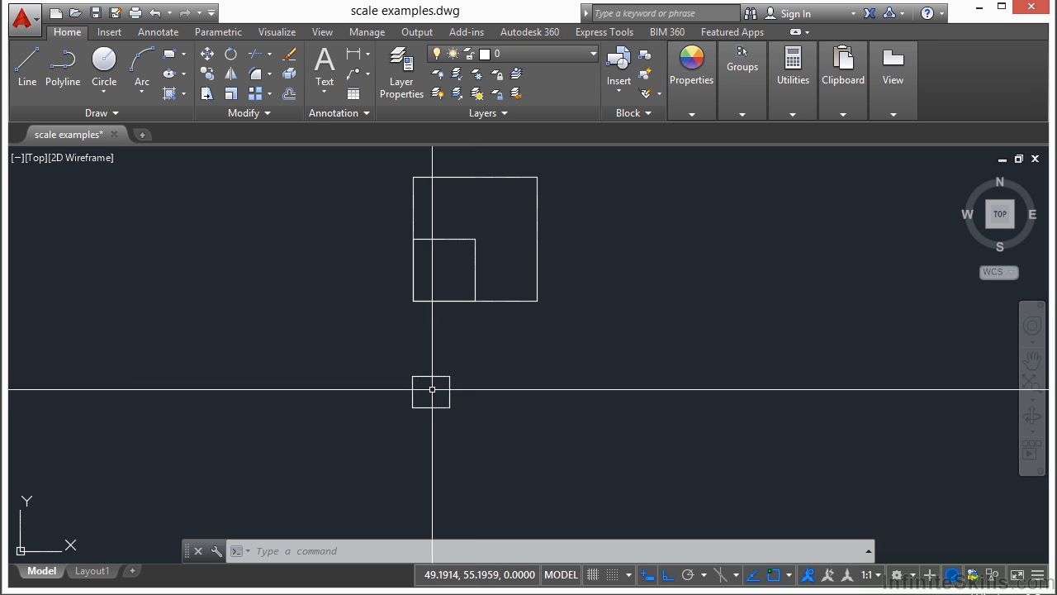
click(426, 359)
click(391, 404)
key(Escape)
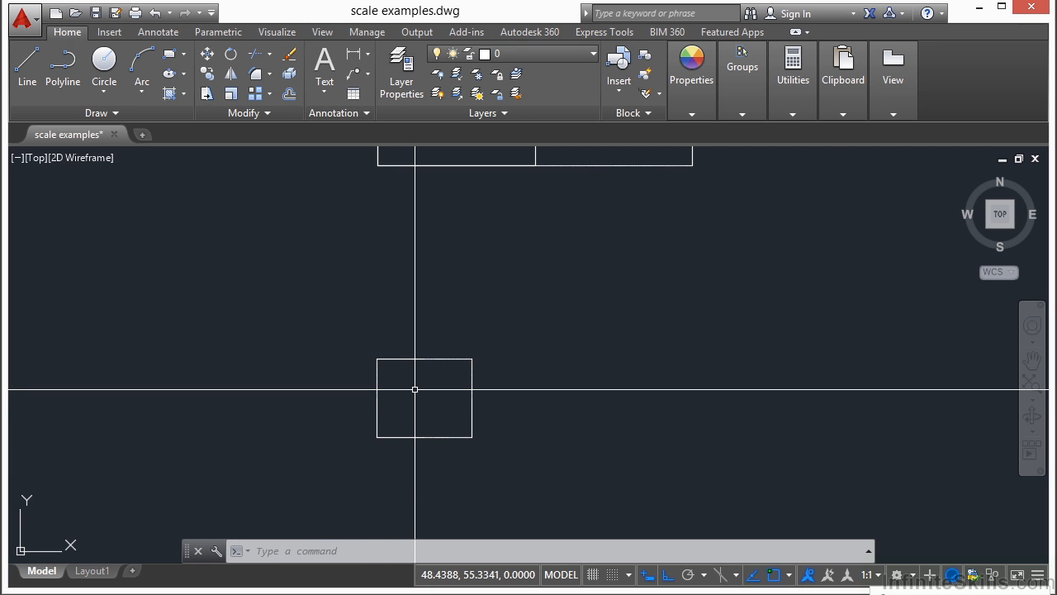
Create a scaled copy of the lower rectangle's top line with a factor of 1/3, using its left endpoint as base point
text(SCALE)
key(Return)
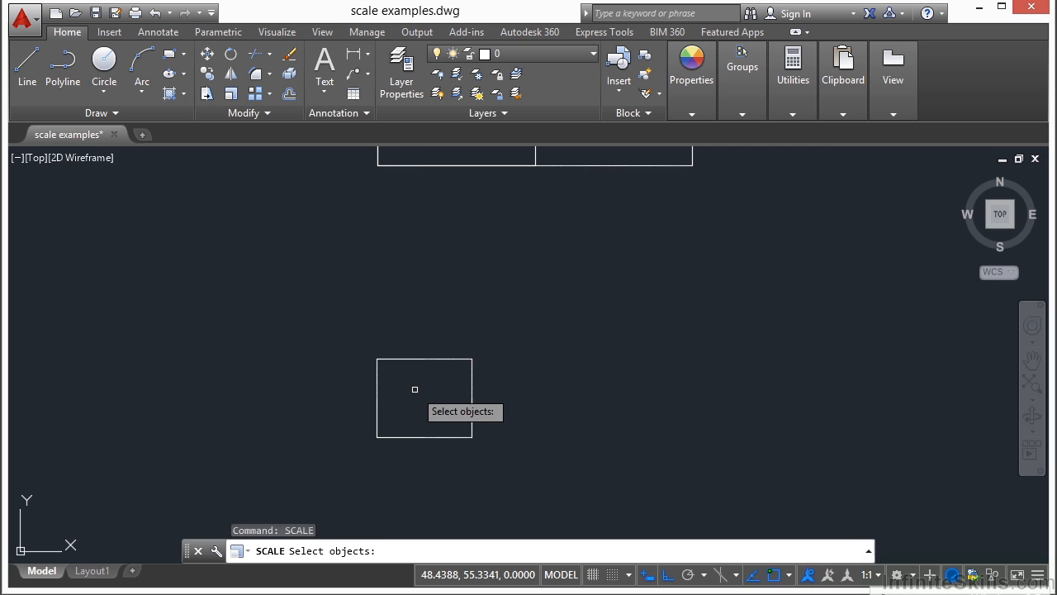
click(405, 356)
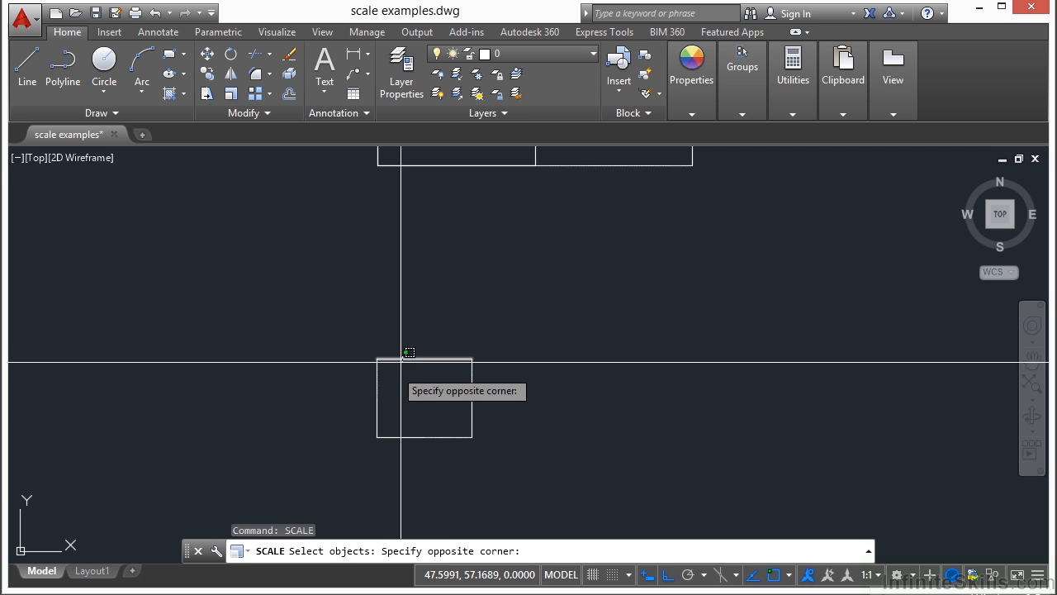
click(413, 385)
key(Return)
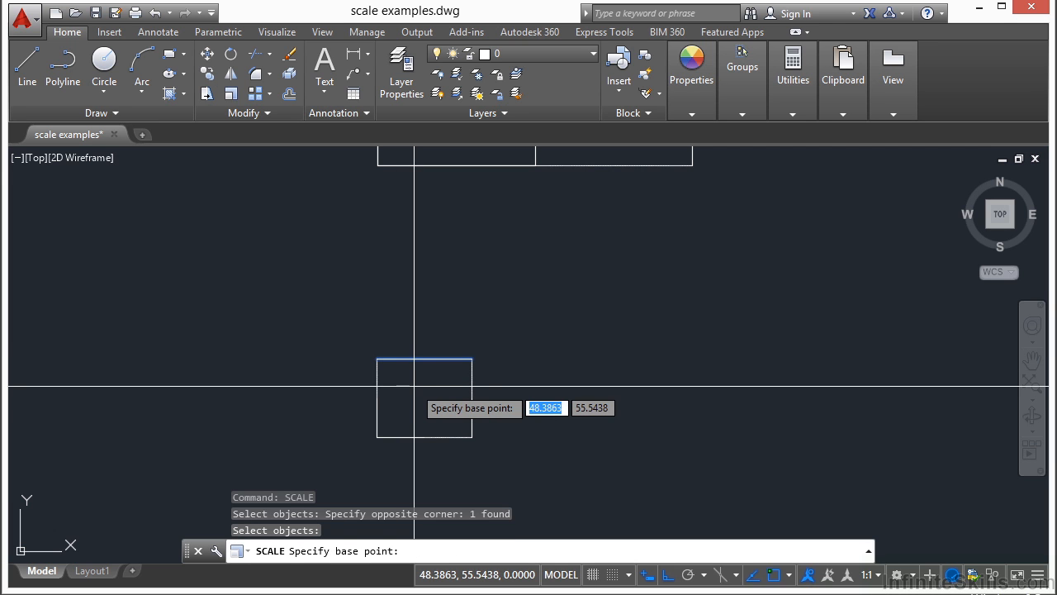
click(377, 359)
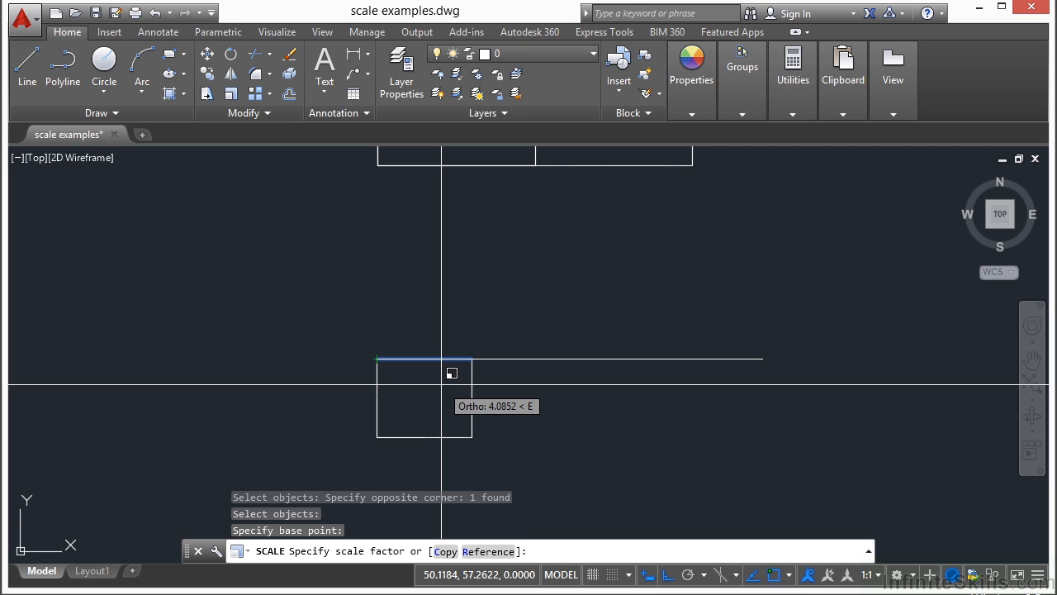
text(c)
key(Return)
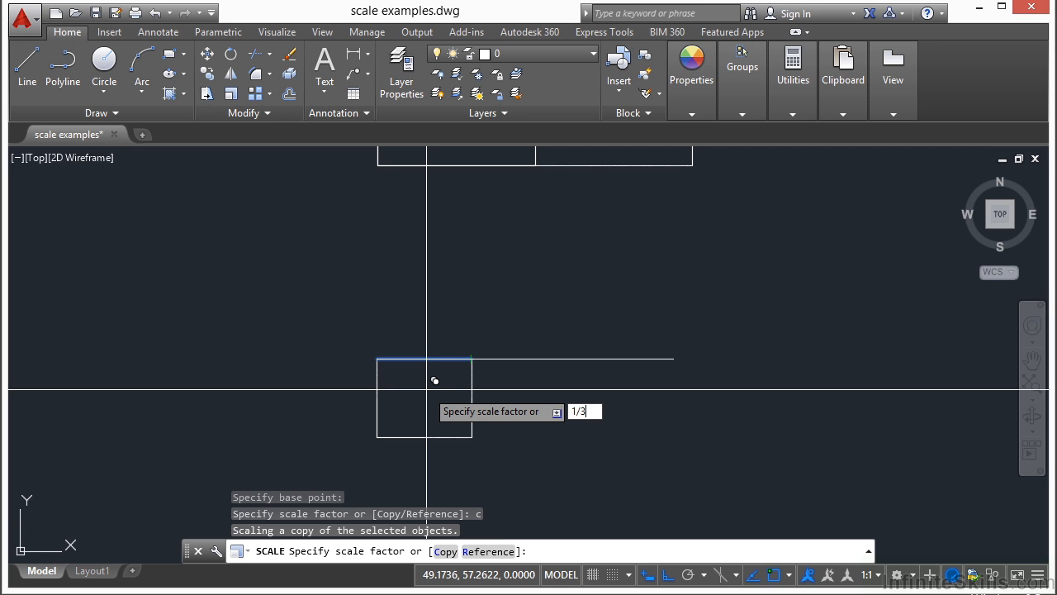
key(Return)
Compare the lower rectangle's full-length top line with its shorter scaled copy by selecting each in turn
scroll(427, 389, up, 1)
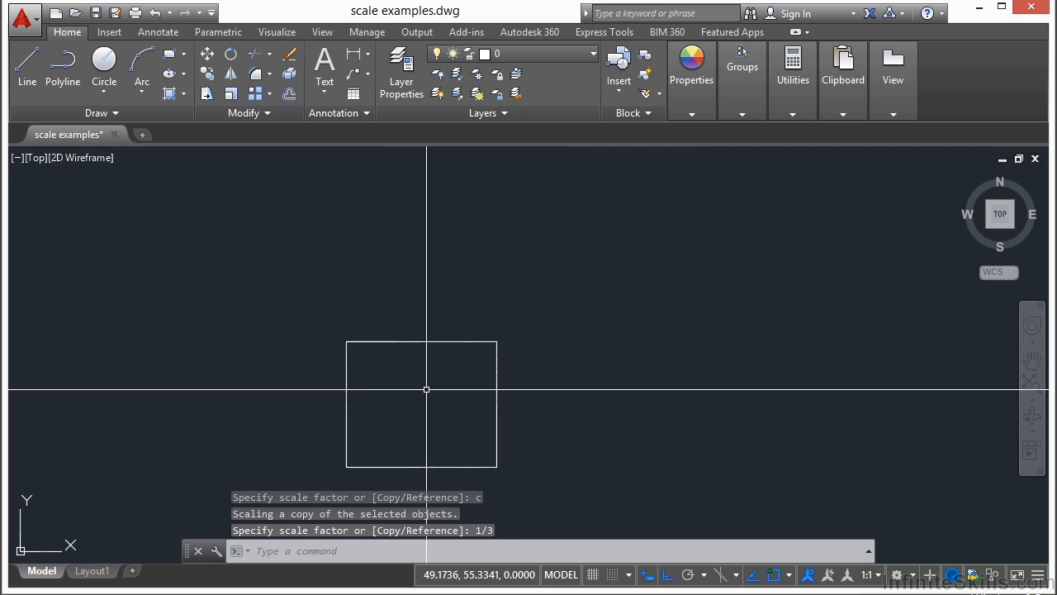
middle_drag(422, 388, 438, 349)
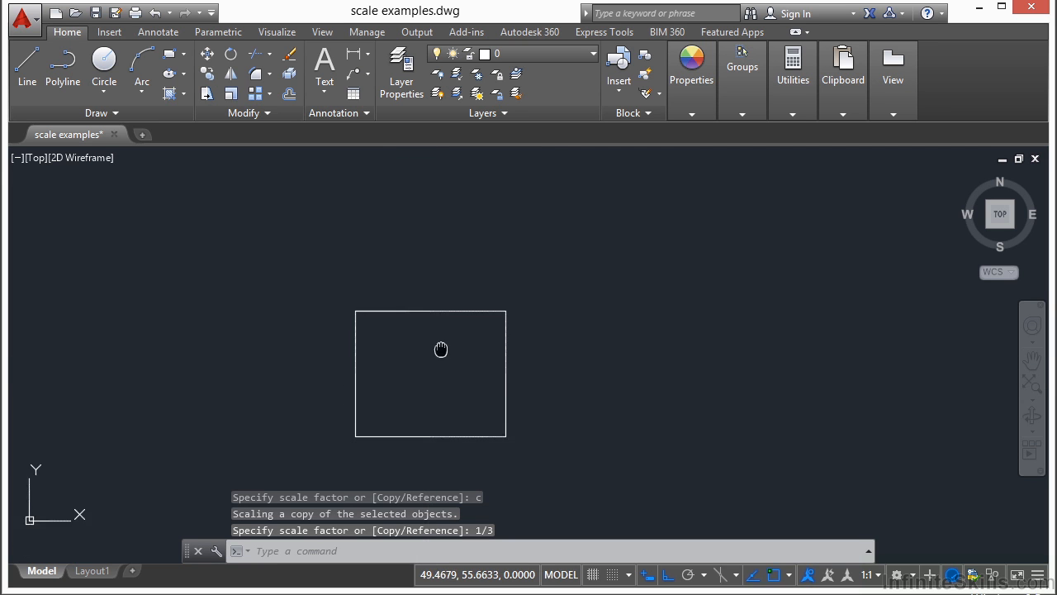
click(469, 309)
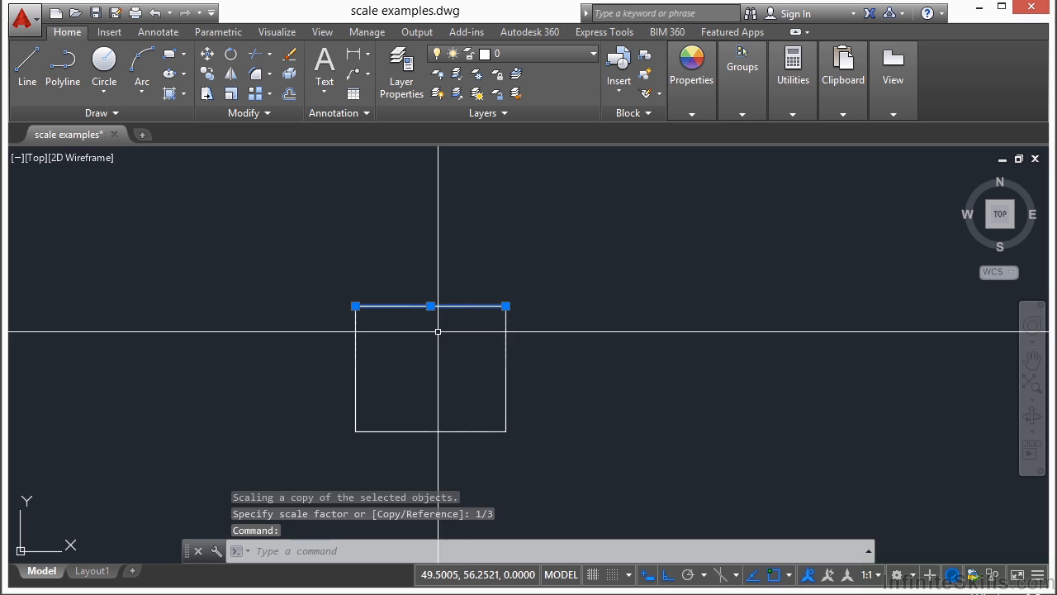
key(Escape)
click(317, 267)
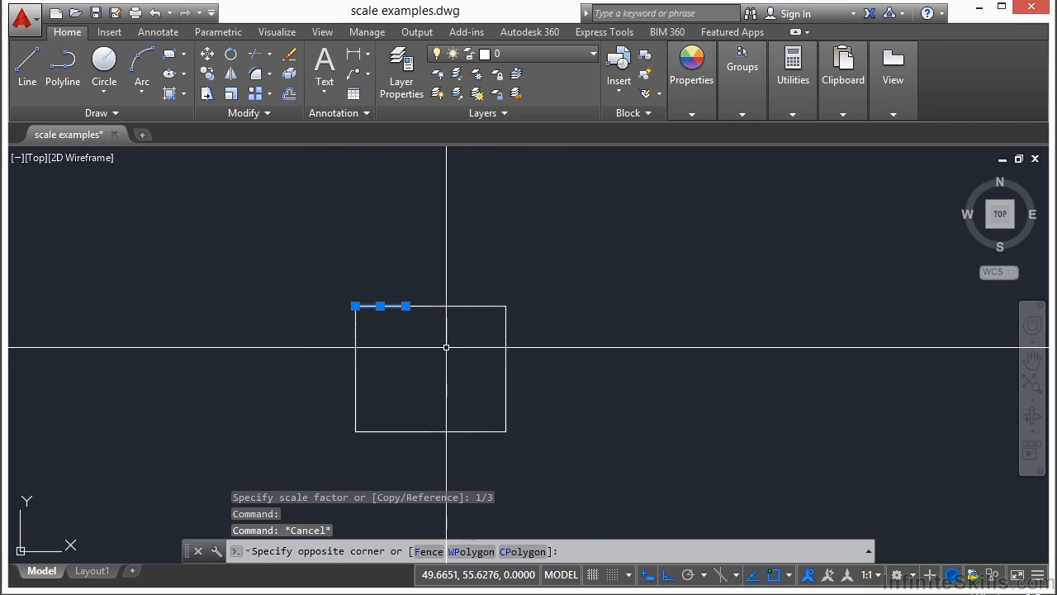
click(409, 308)
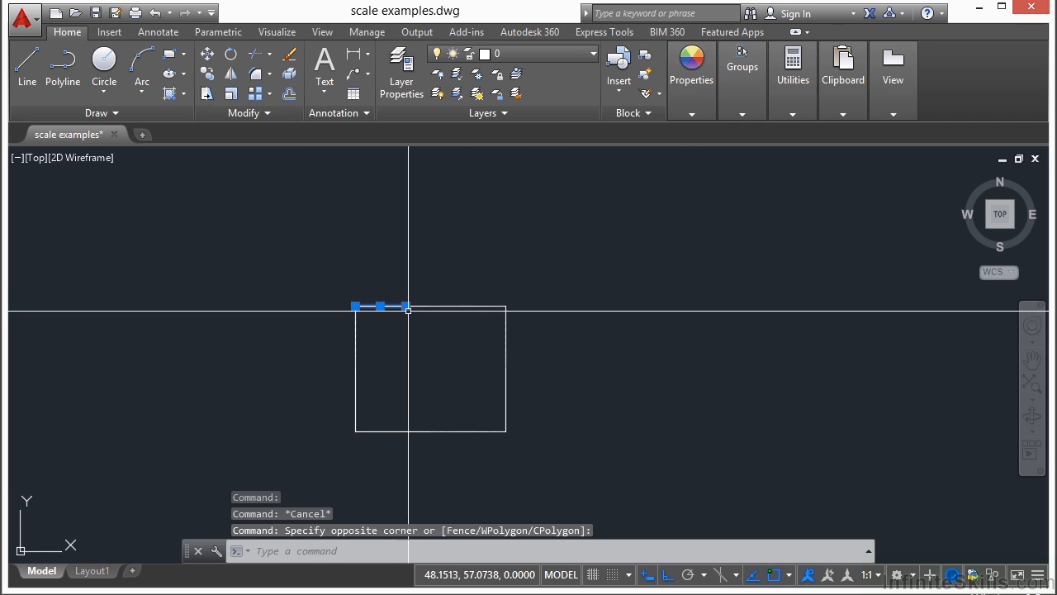
key(Escape)
Move the full-length top line of the lower rectangle straight up by about 1.5 units, leaving the short copy in place
text(m)
key(Return)
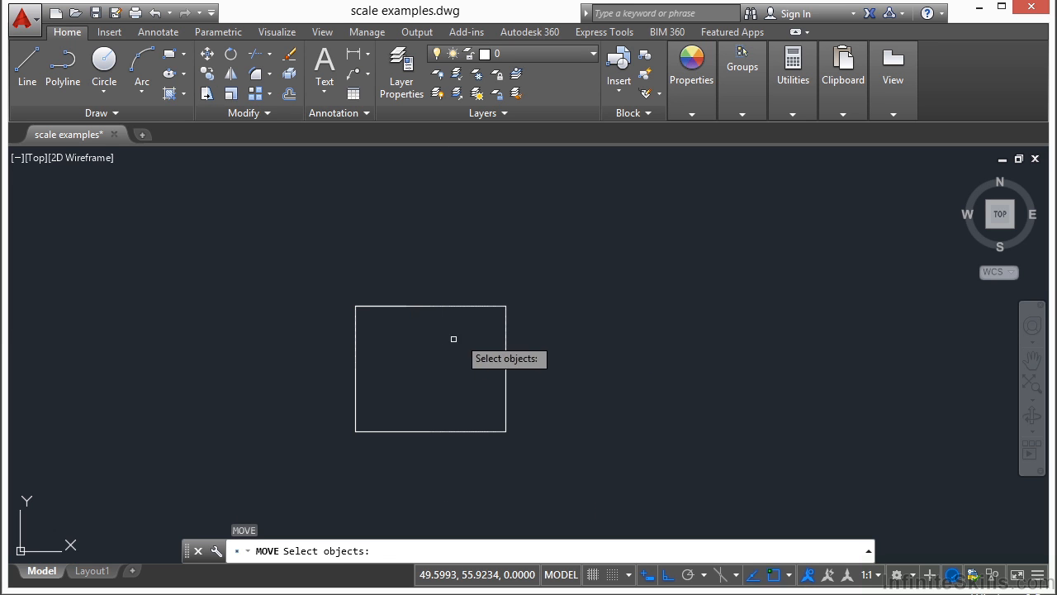
click(482, 286)
click(478, 336)
key(Return)
click(555, 328)
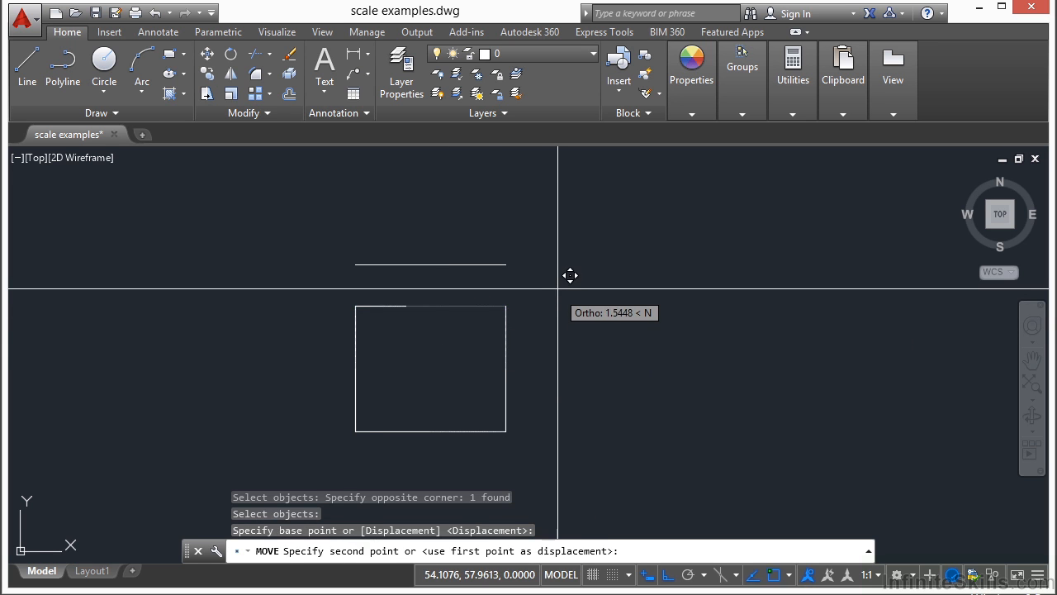
click(559, 289)
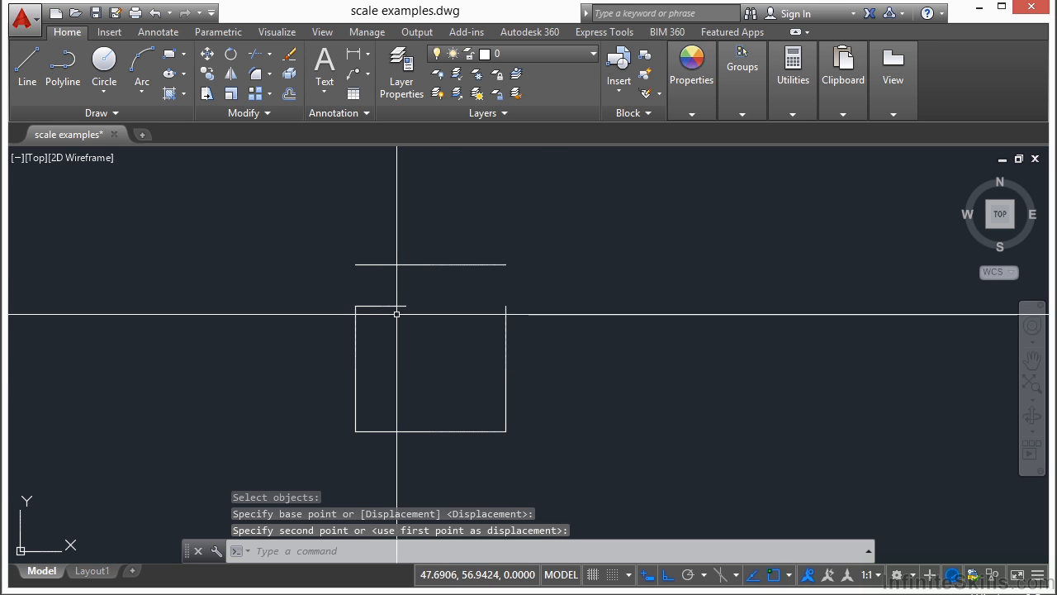
Copy the lower rectangle's left side from its upper endpoint to the right end of the short top line
text(cp)
key(Return)
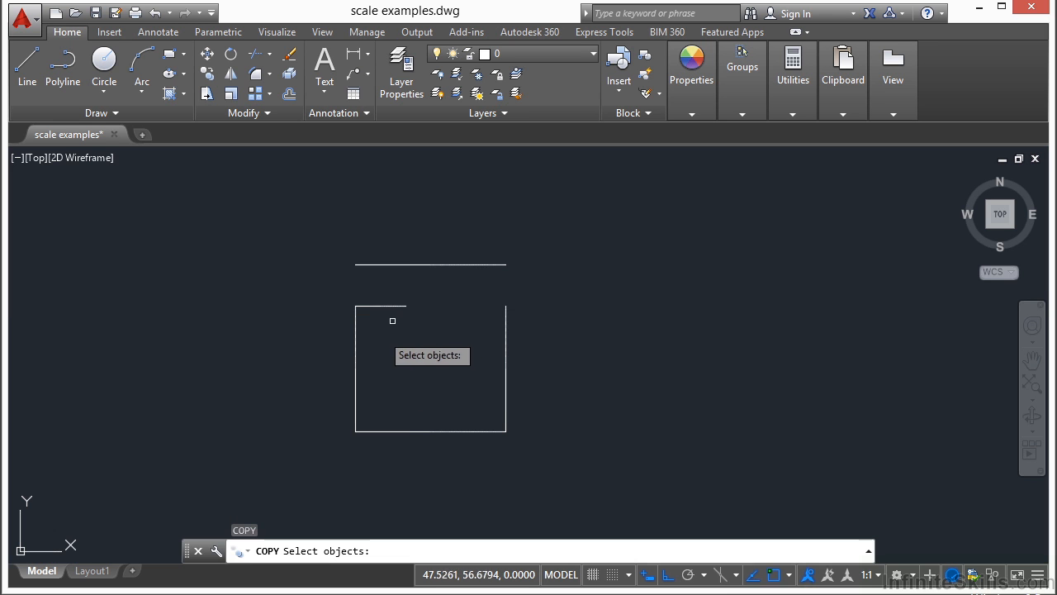
click(382, 335)
click(322, 364)
key(Return)
click(356, 305)
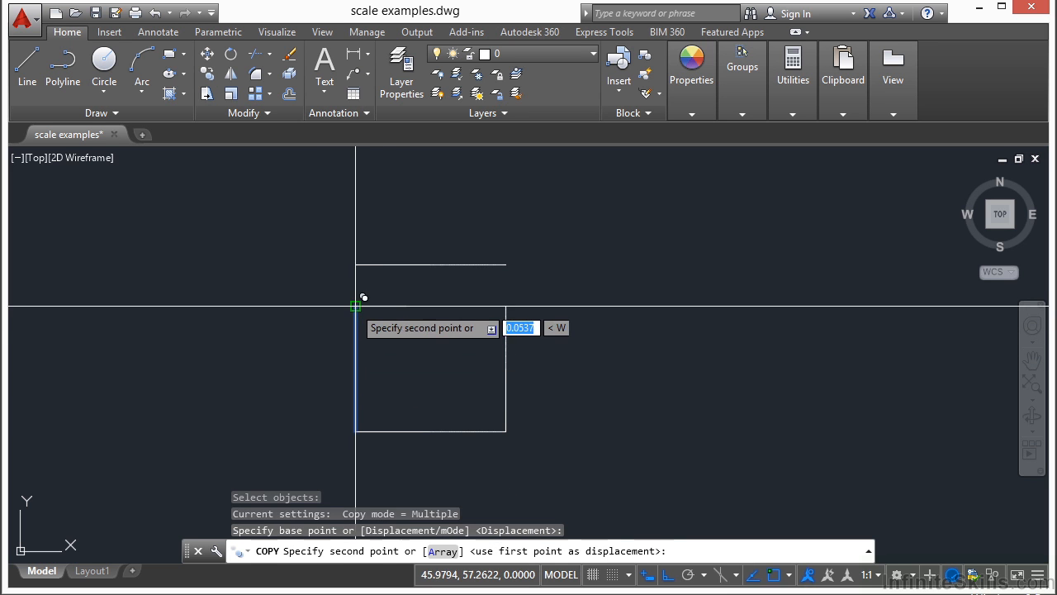
click(406, 305)
key(Return)
key(Return)
Copy the new inner vertical line to the right by the length of the short top line, marking the second third
click(422, 328)
click(398, 346)
key(Return)
click(356, 305)
click(406, 306)
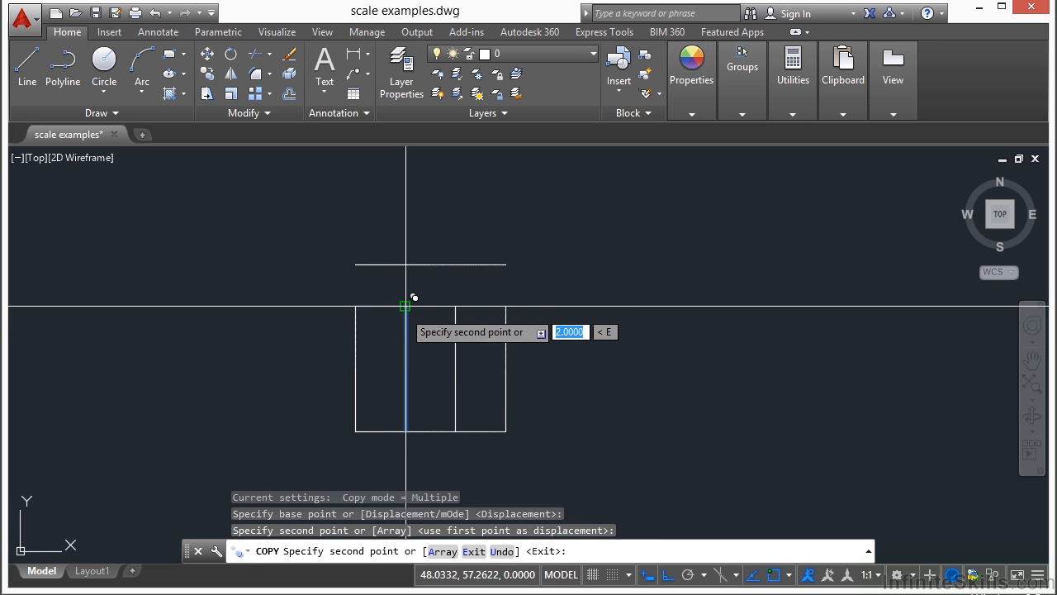
key(Return)
Erase the short top line and move the full-length line back down onto the rectangle's upper-left corner
click(385, 305)
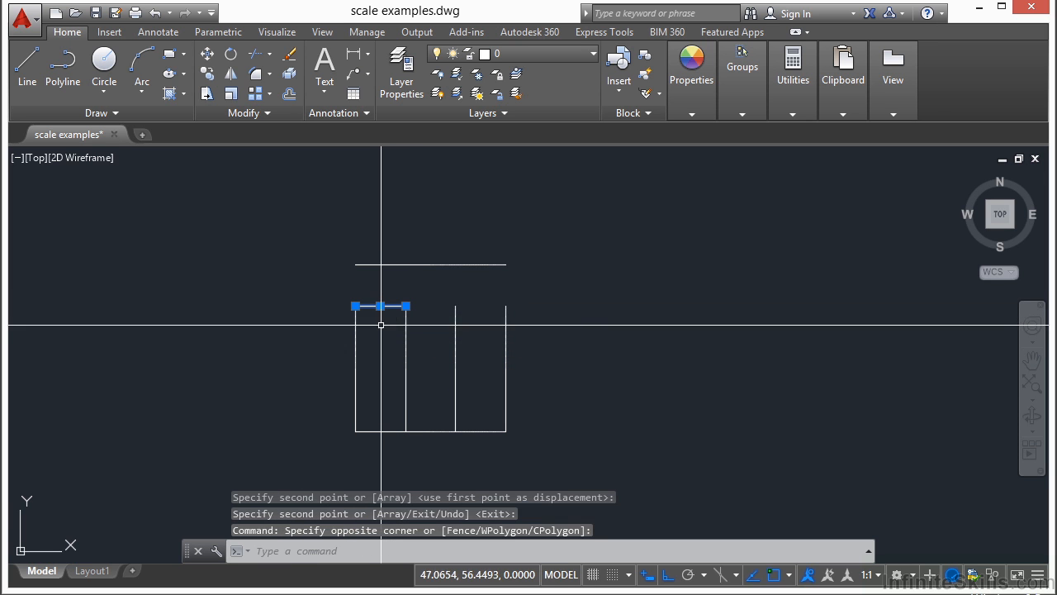
click(289, 55)
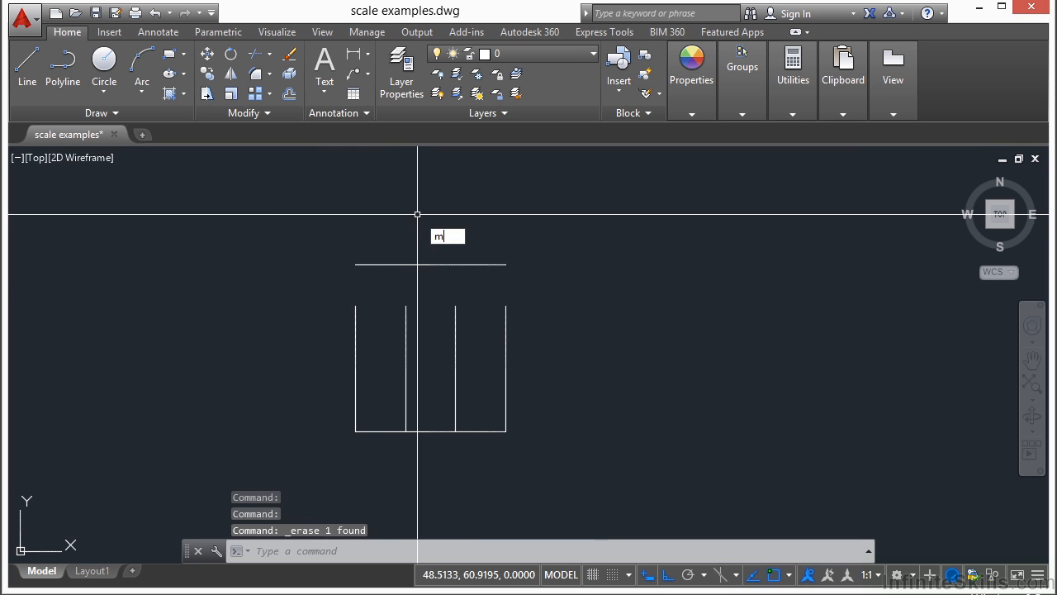
key(Return)
click(429, 212)
click(389, 278)
key(Return)
click(356, 264)
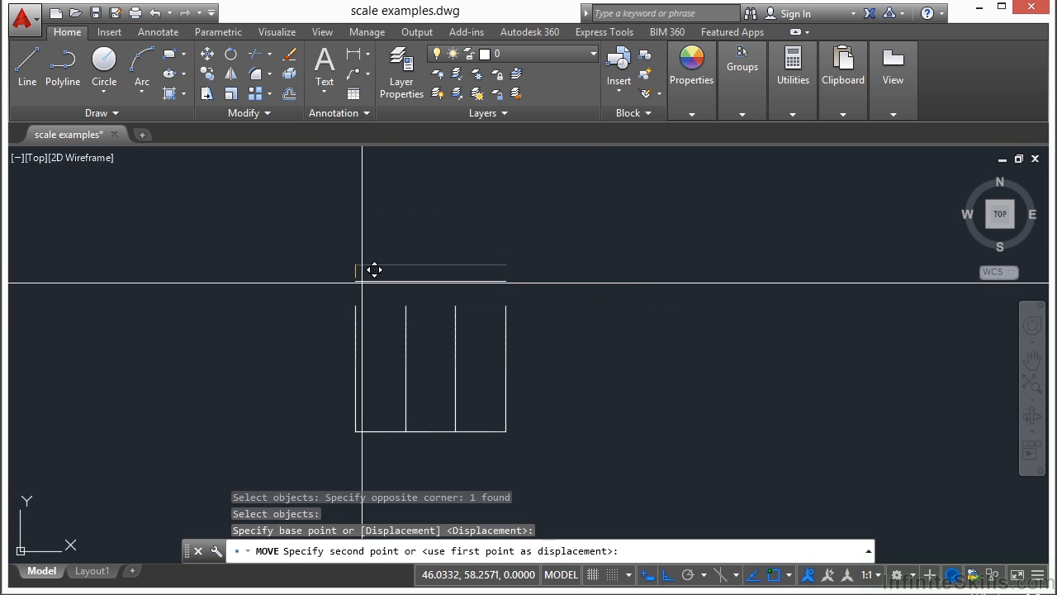
click(355, 306)
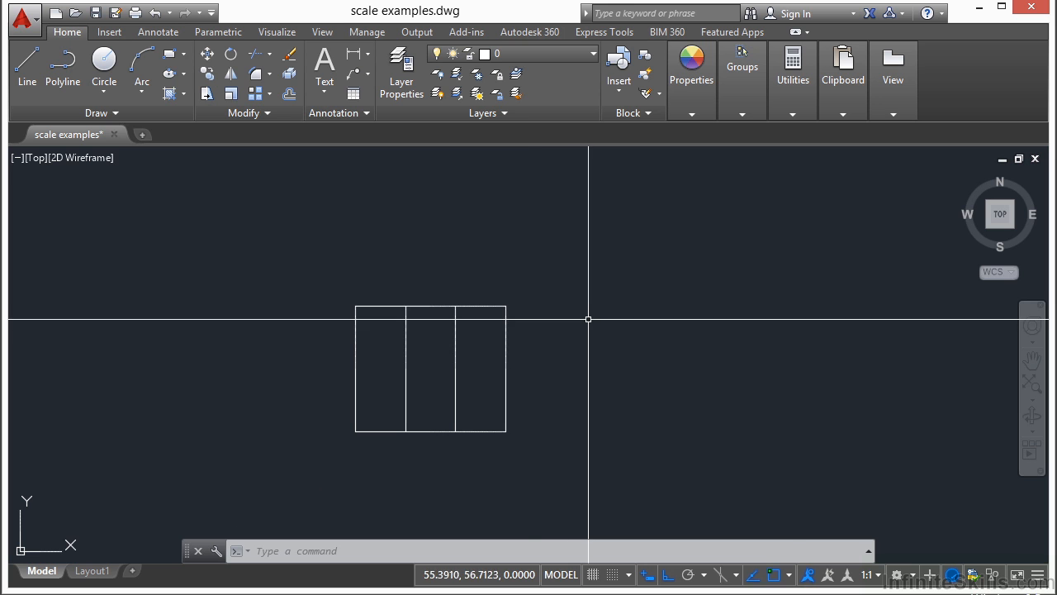
Scale the lower rectangle's top line by a factor of 1/3 from its left endpoint, without making a copy
text(SC)
key(Return)
click(487, 306)
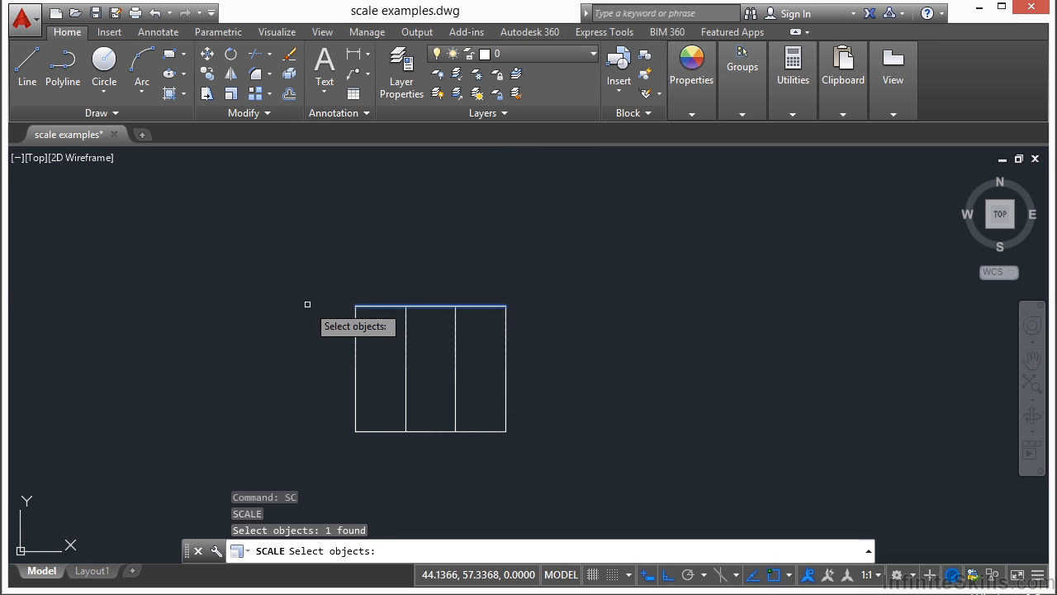
key(Return)
click(355, 306)
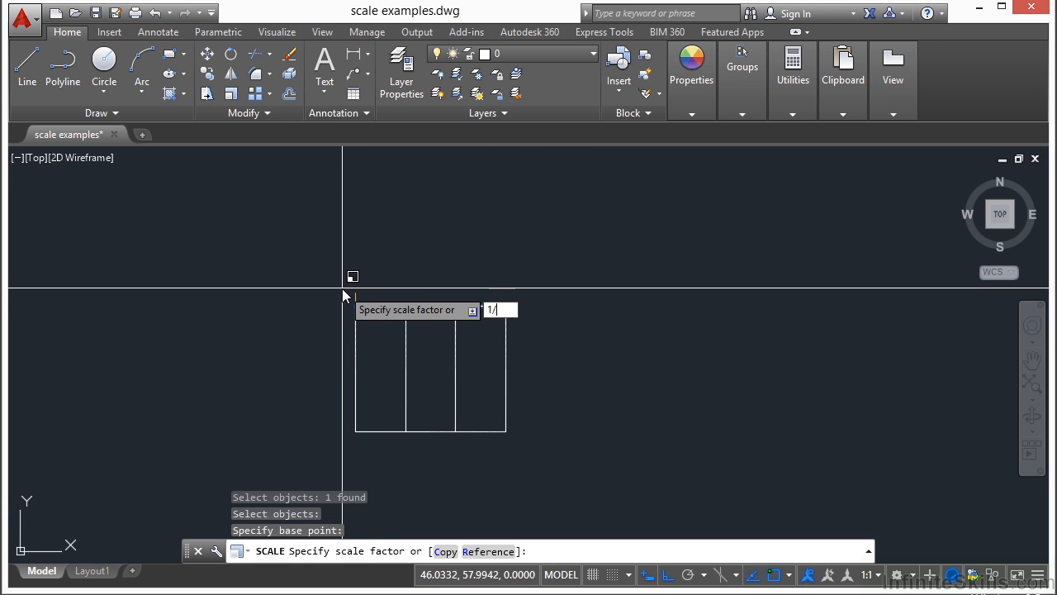
key(Return)
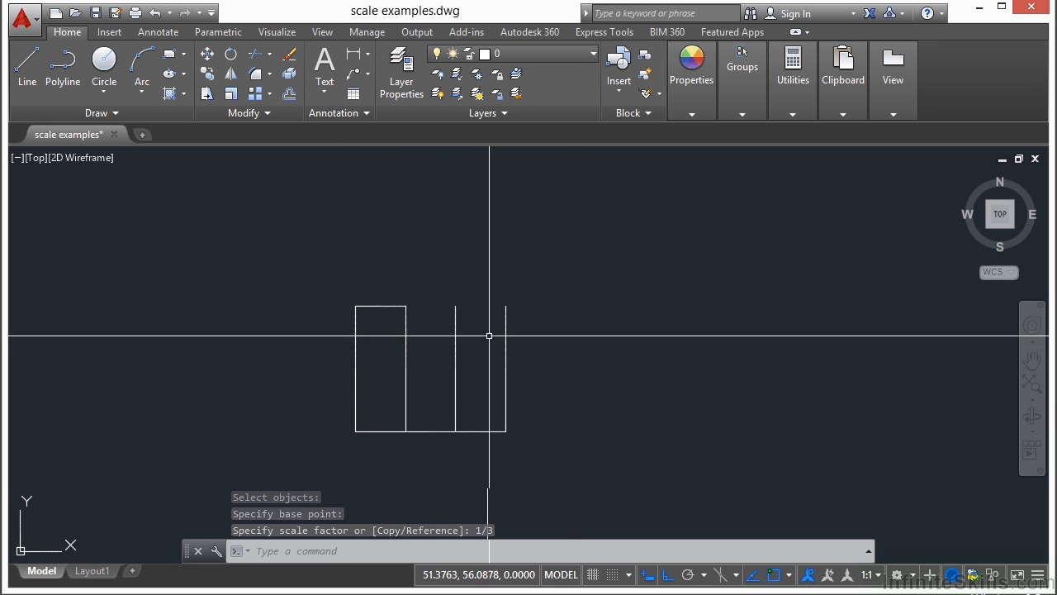
Stretch the shortened top line's right end back to the rectangle's upper-right corner and clear the selection
click(385, 305)
click(406, 306)
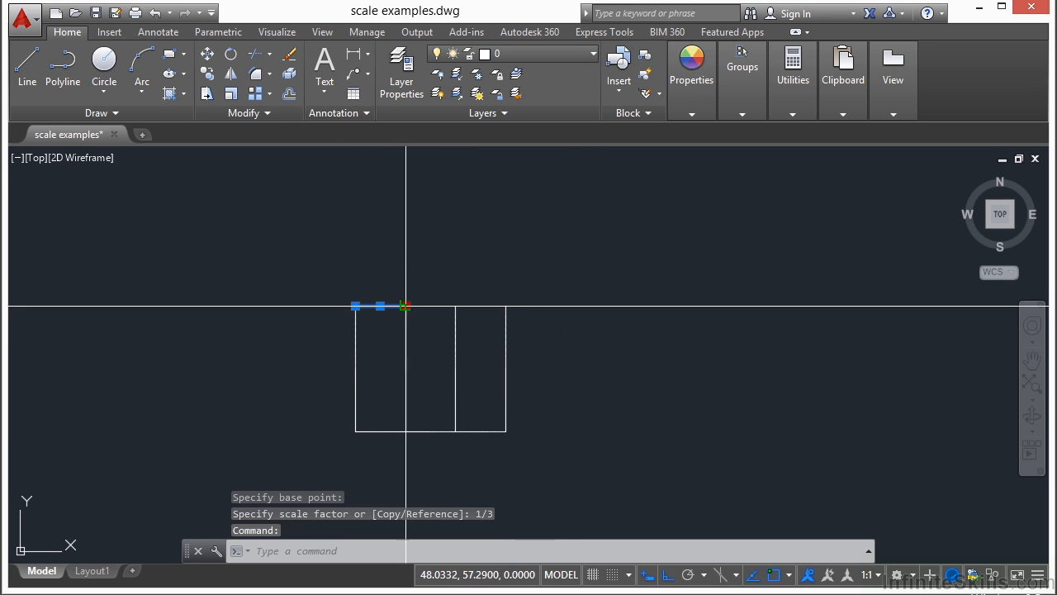
key(Escape)
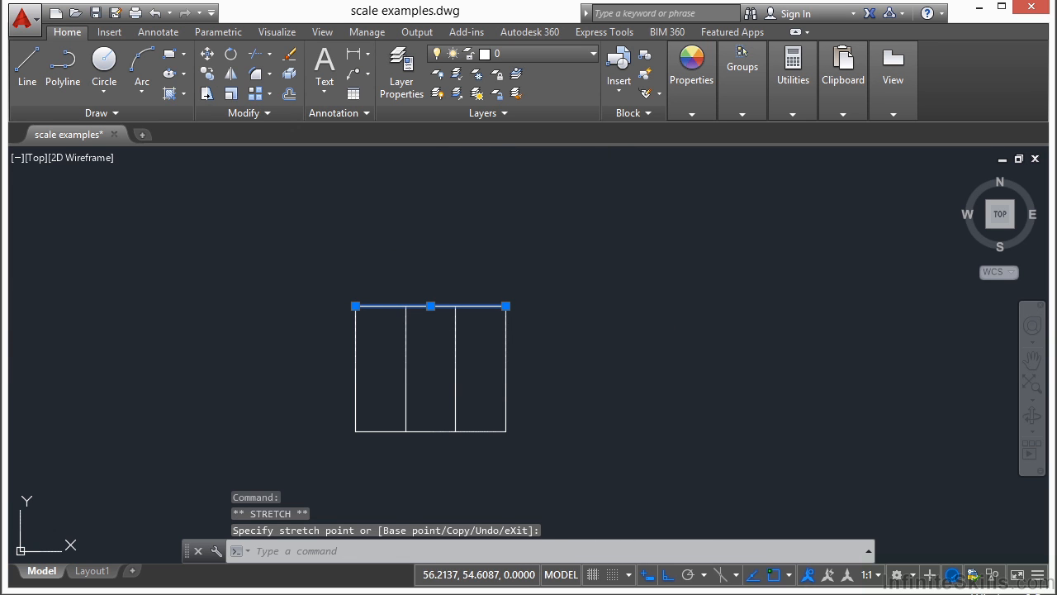
key(Escape)
middle_drag(549, 369, 588, 336)
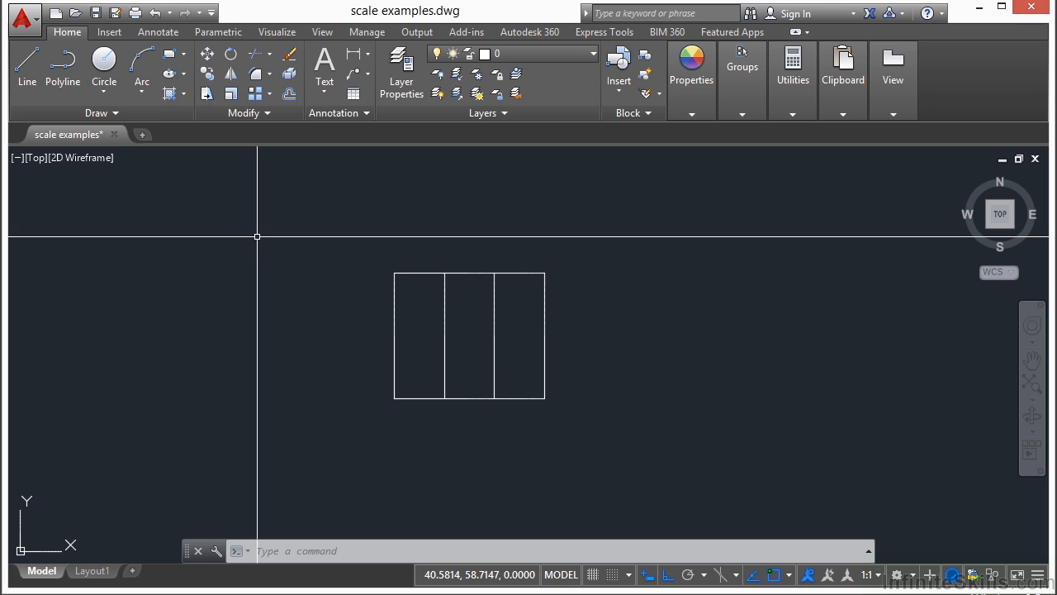
scroll(377, 335, down, 7)
middle_drag(464, 257, 456, 337)
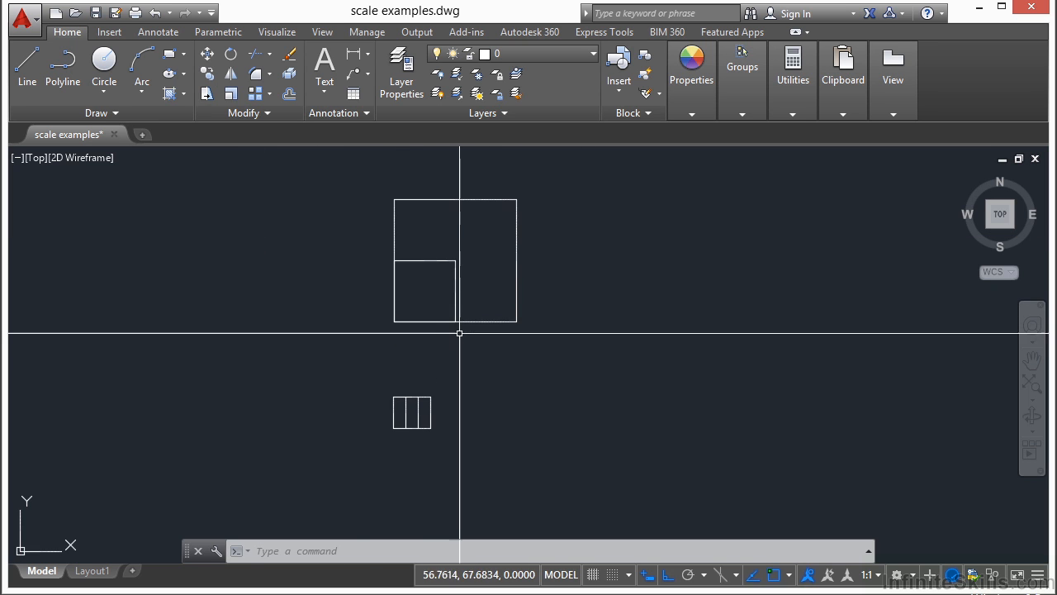